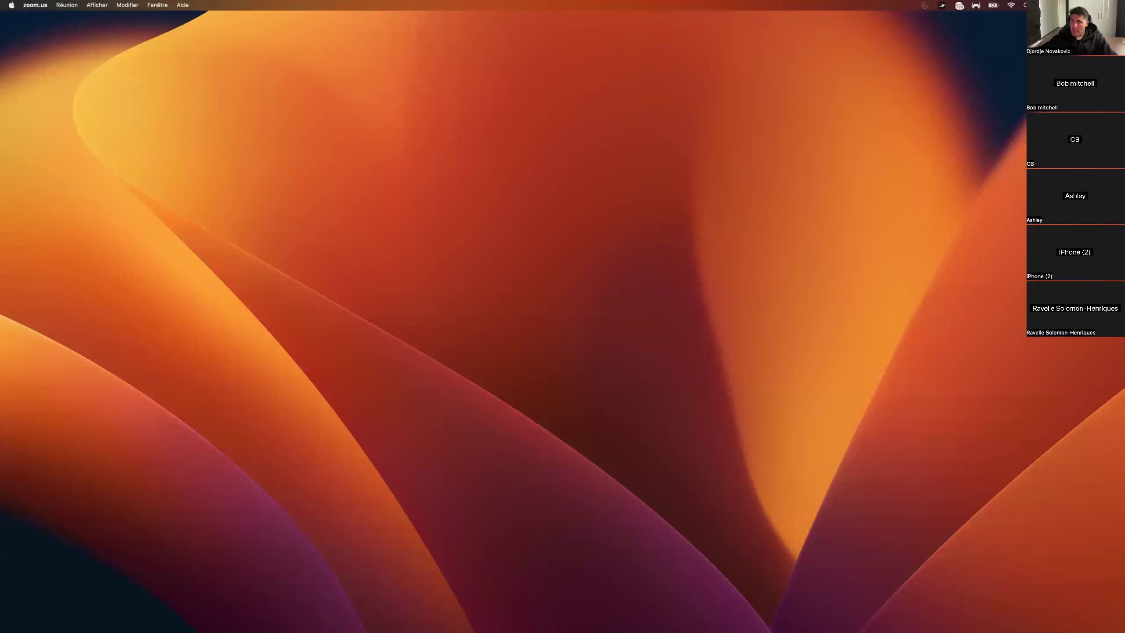
Switch to the web browser and bring up the Investing.com Economic Calendar page.
key(ctrl+Up)
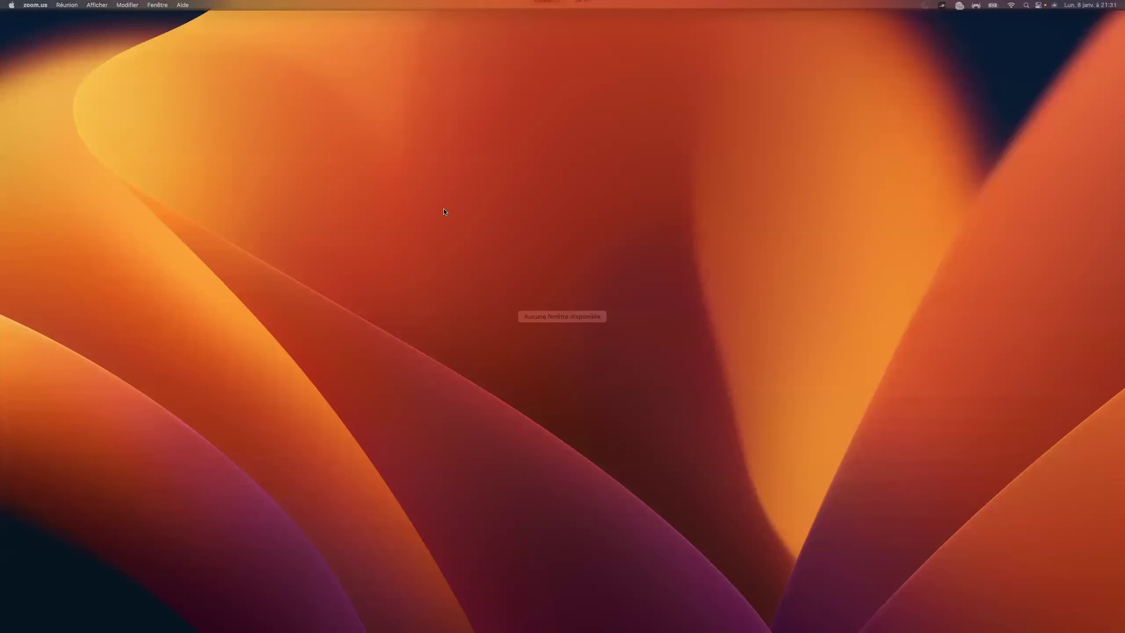
click(608, 45)
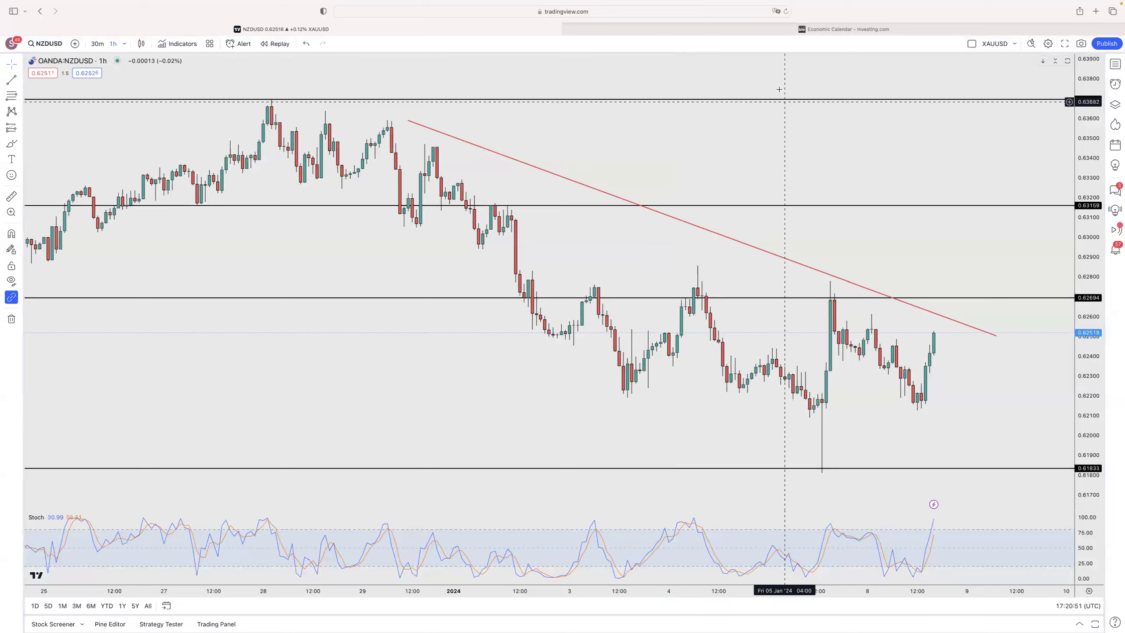
click(785, 29)
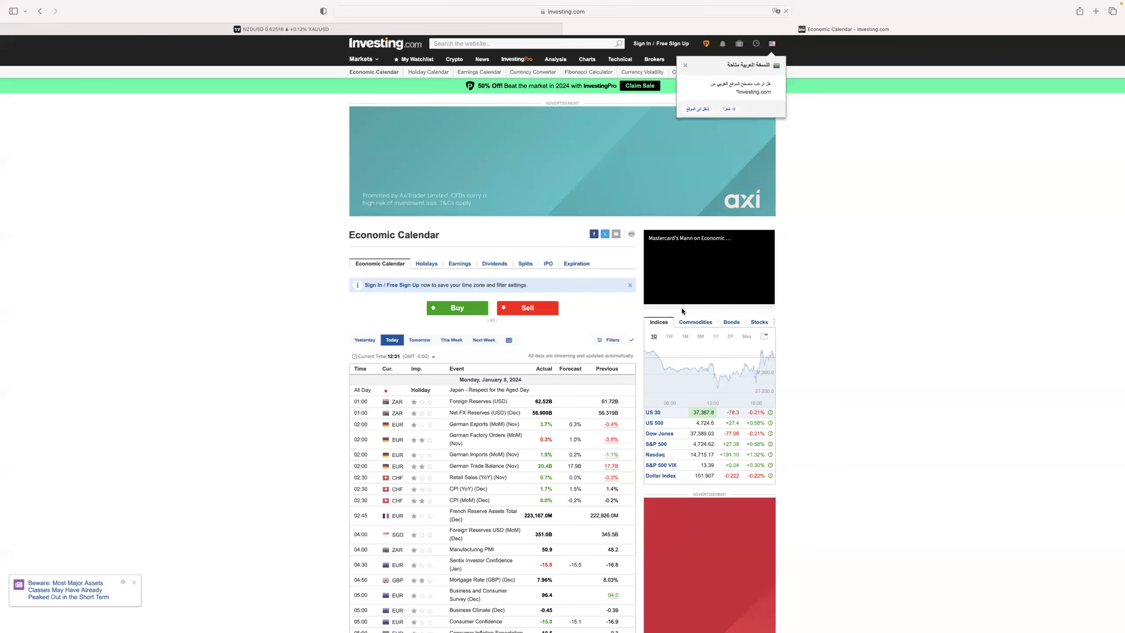
Filter the economic calendar to three-star importance events and list the events of this week.
click(611, 340)
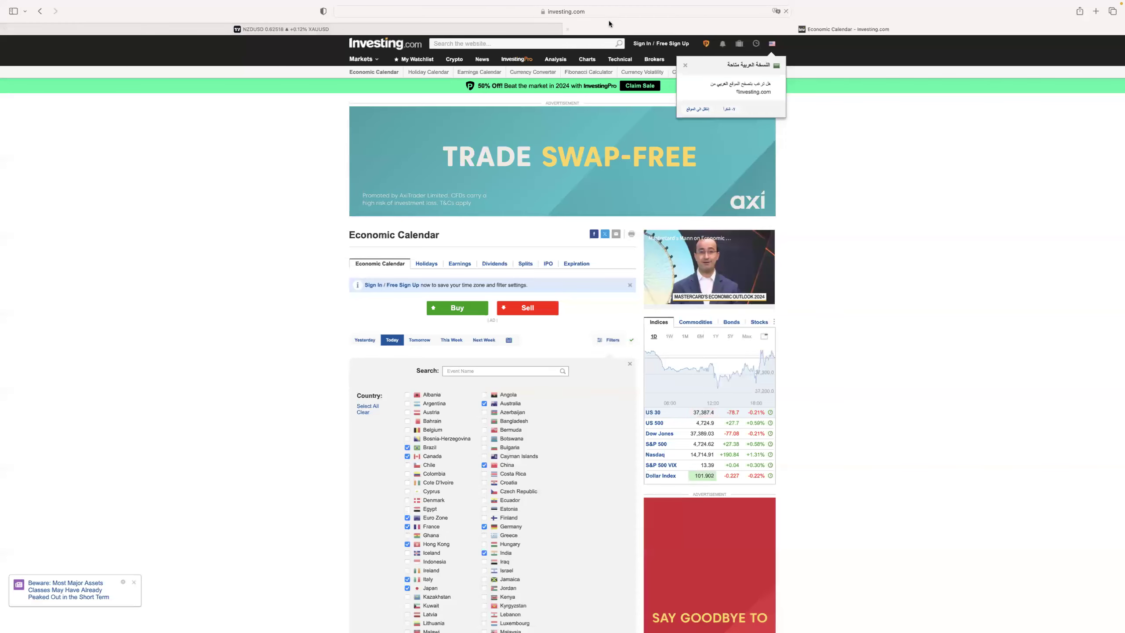
scroll(571, 393, down, 10)
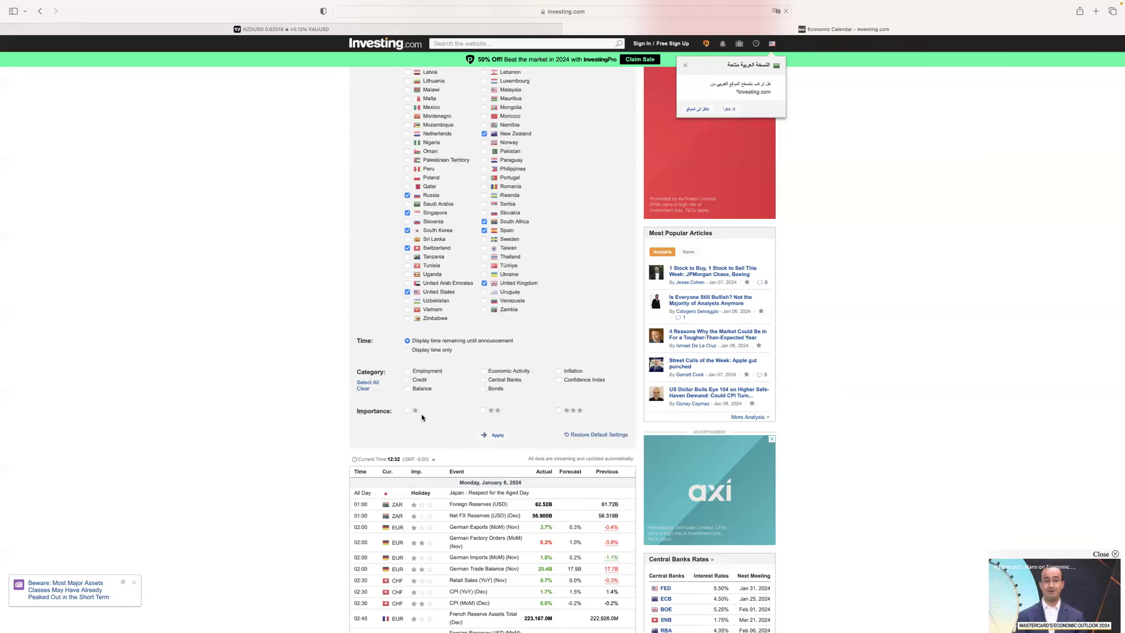
click(576, 416)
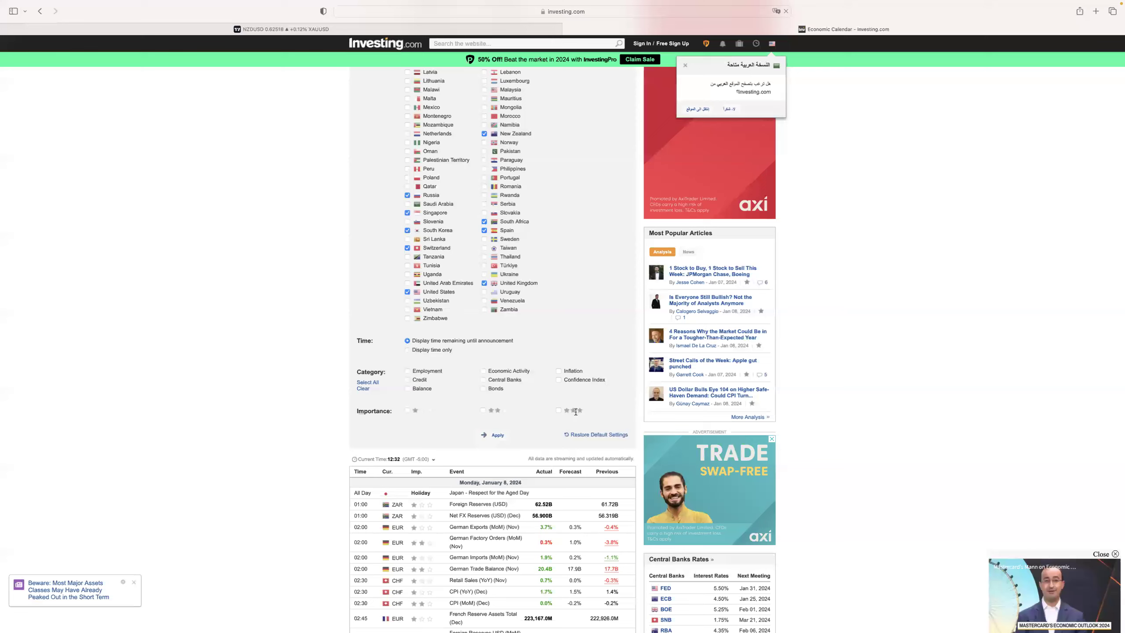
click(488, 437)
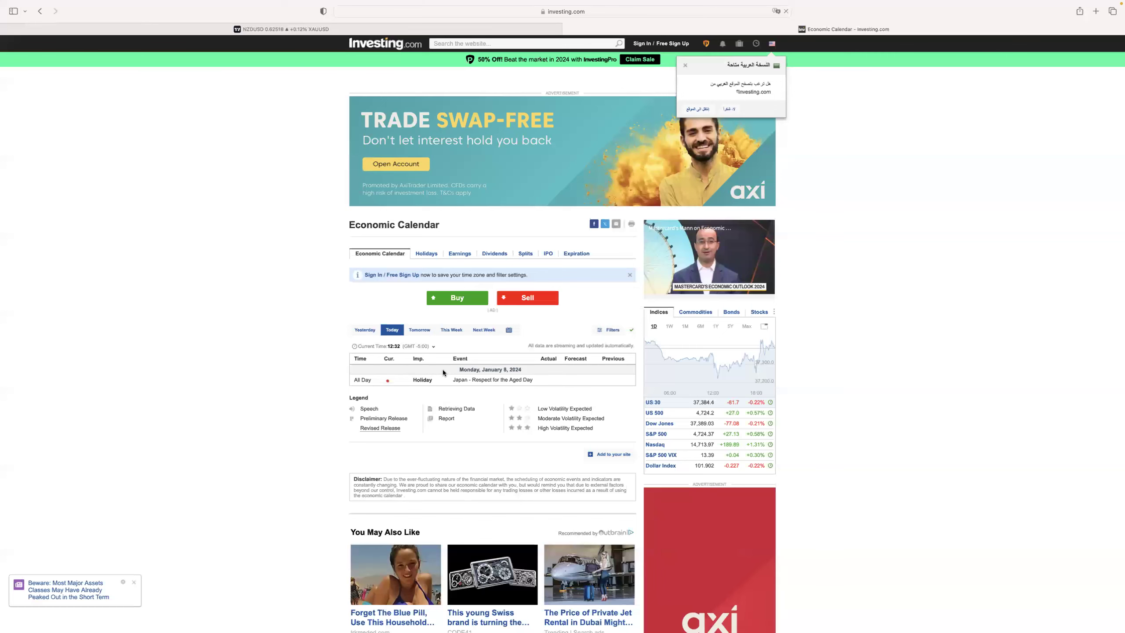
click(423, 334)
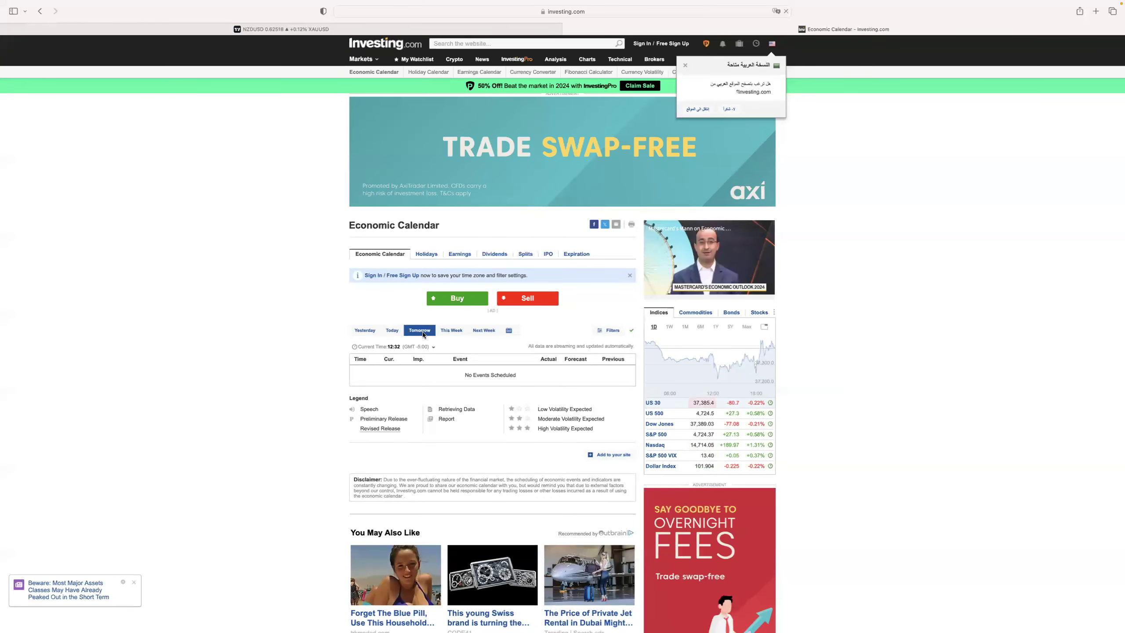
click(447, 334)
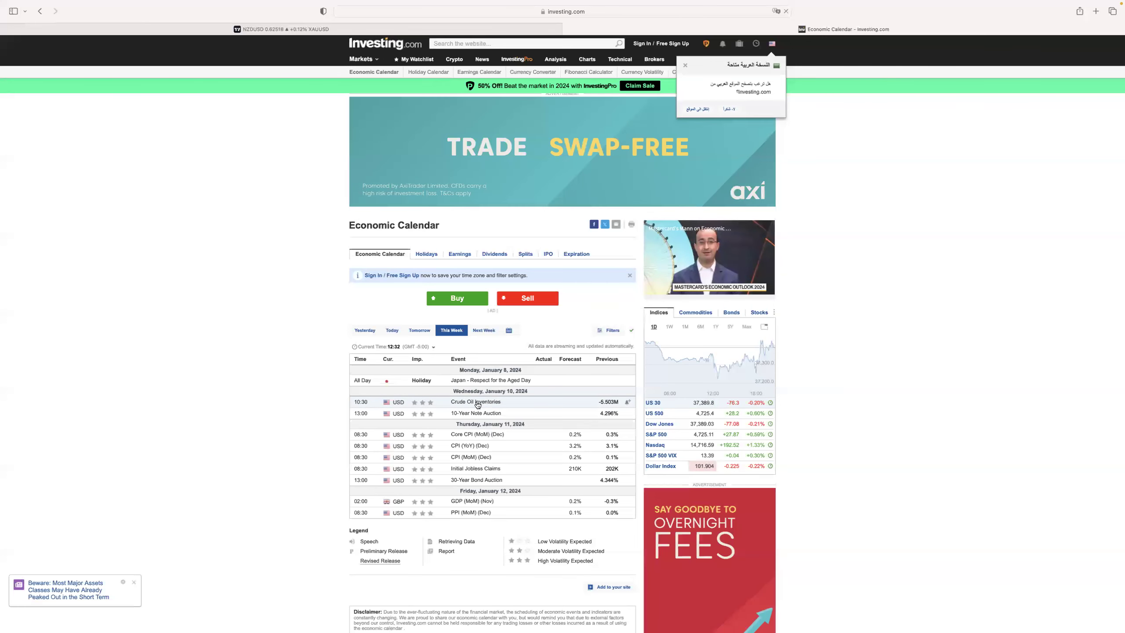
Return to the TradingView NZDUSD chart and try to switch it to the 1-week timeframe.
click(283, 30)
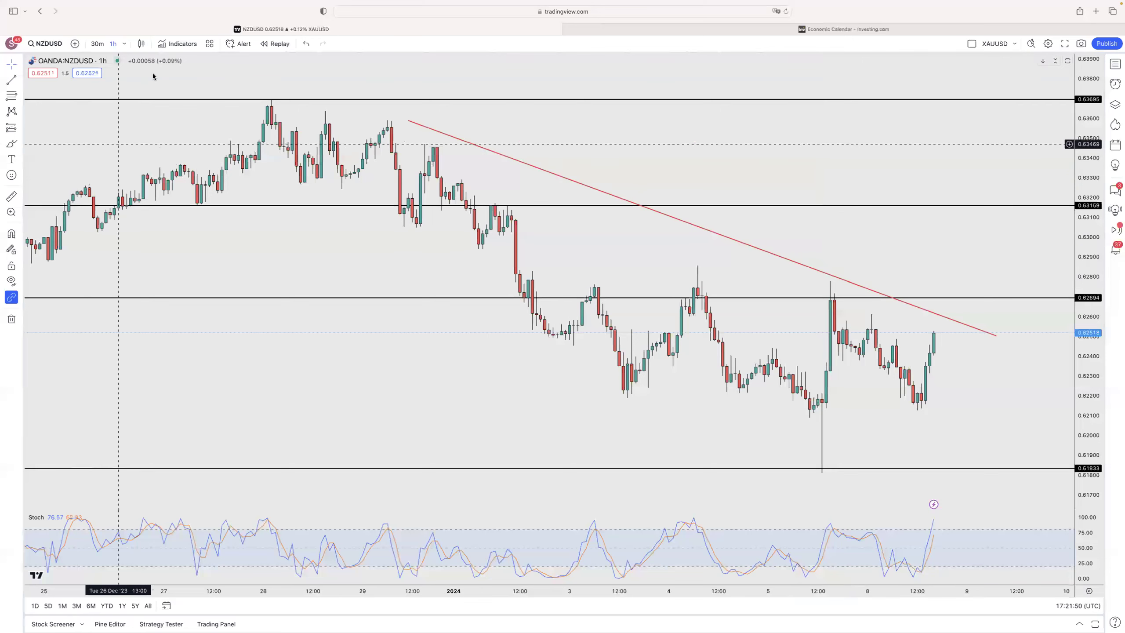
click(125, 44)
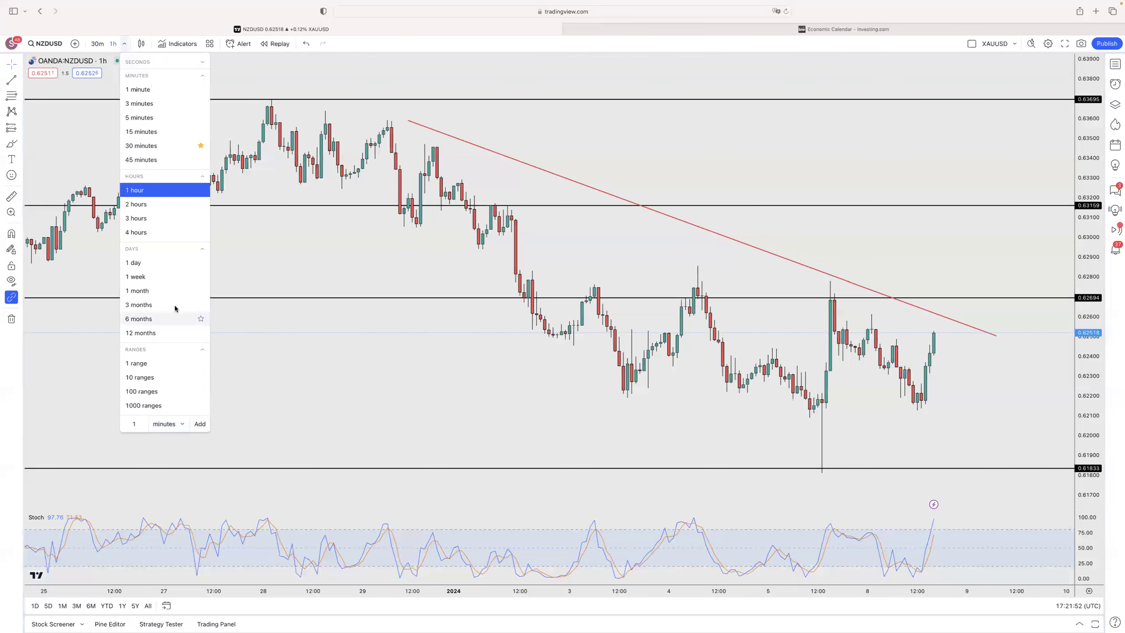
click(159, 275)
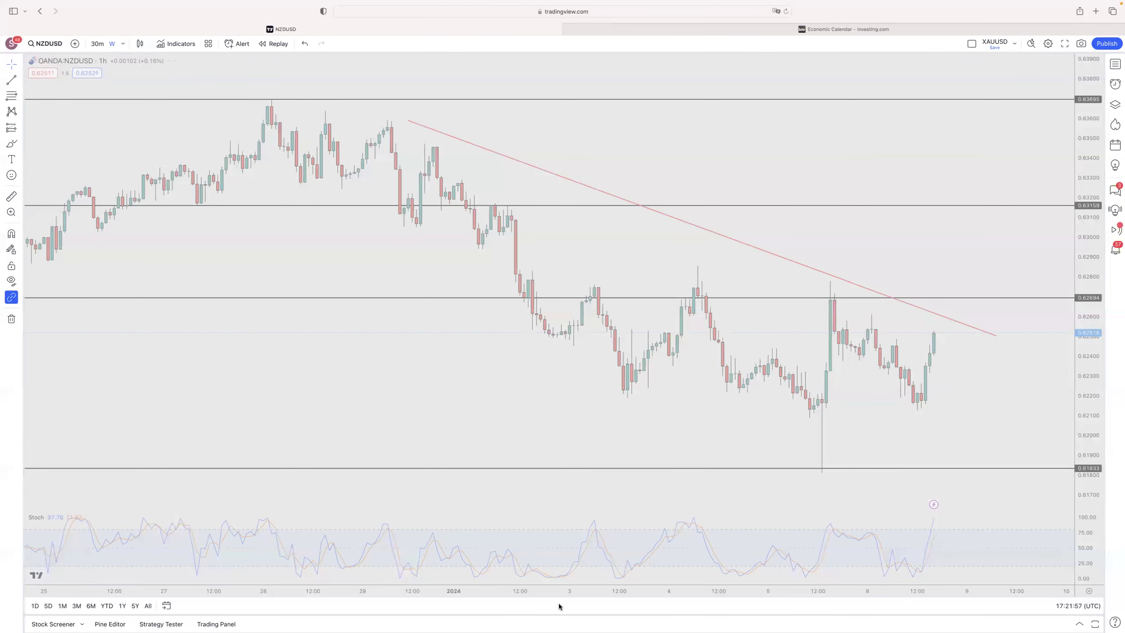
Reload the TradingView chart page and set the EURUSD chart to the 1-week timeframe.
click(474, 17)
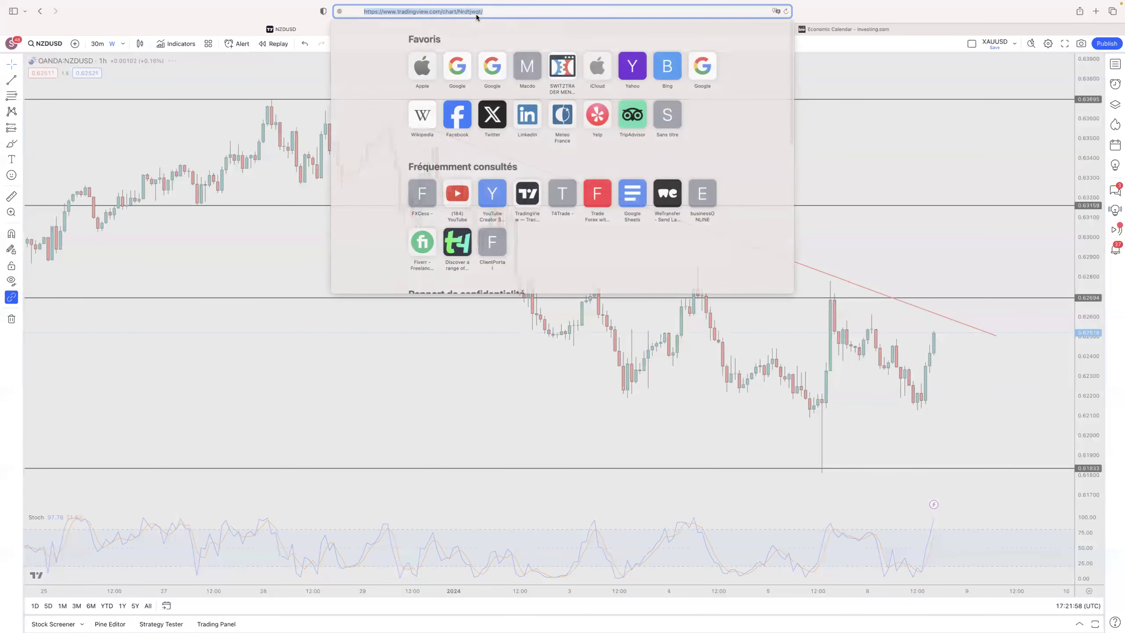
key(Return)
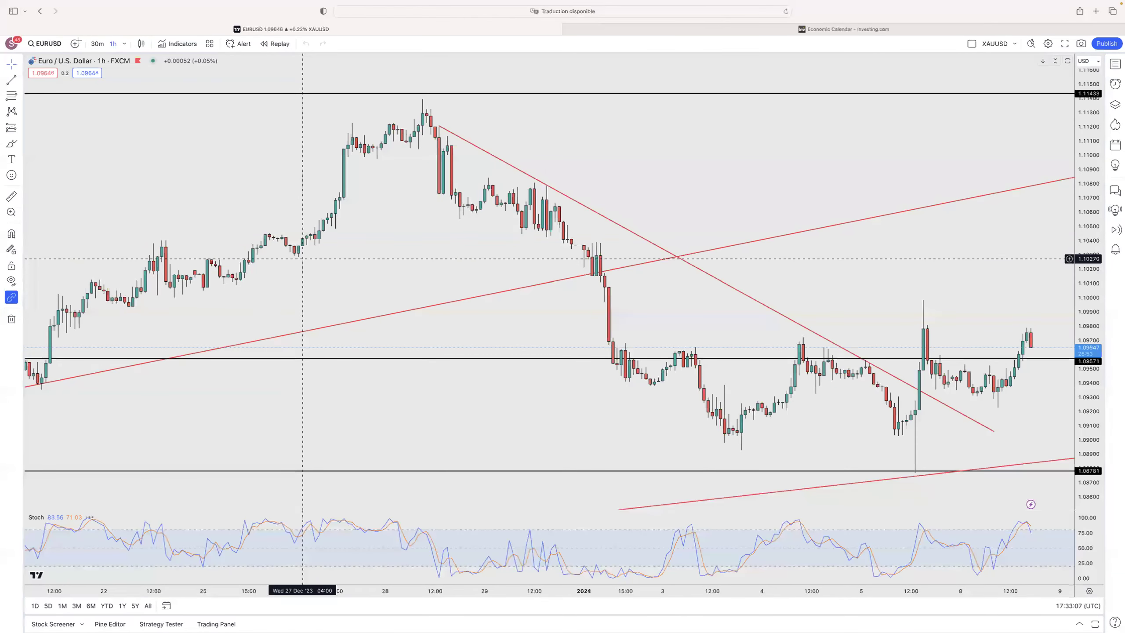
click(124, 44)
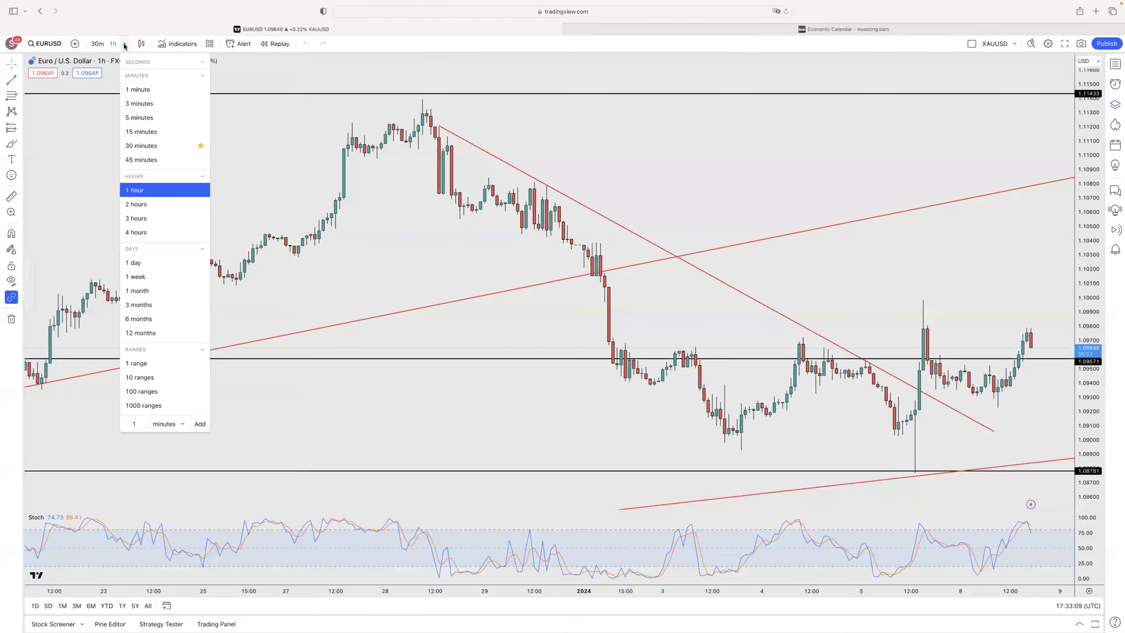
click(143, 278)
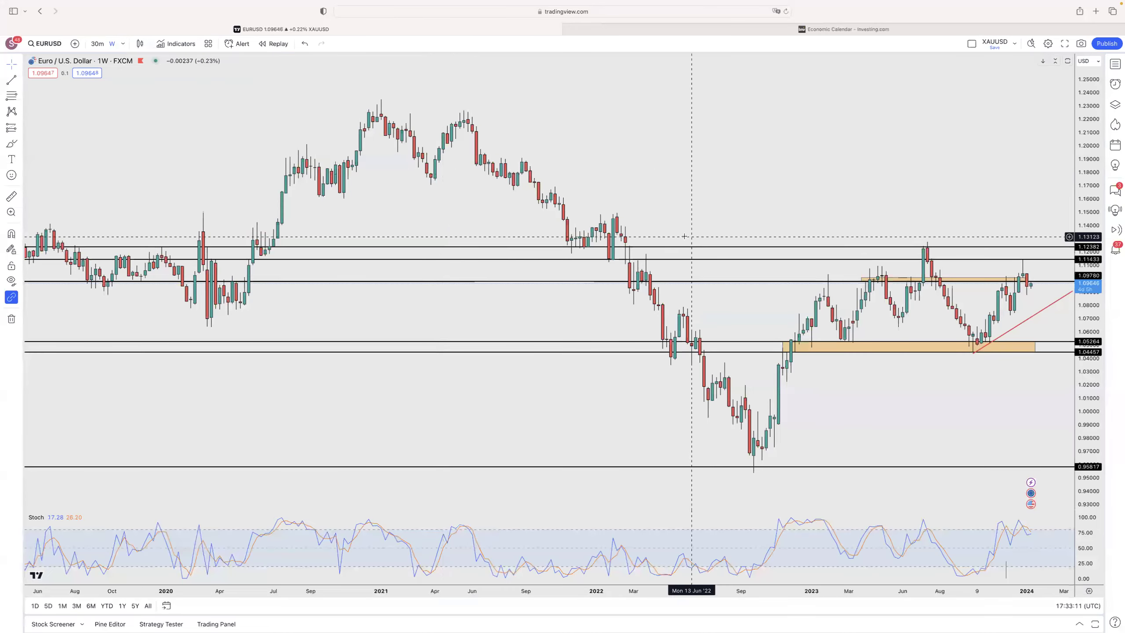
scroll(665, 238, up, 3)
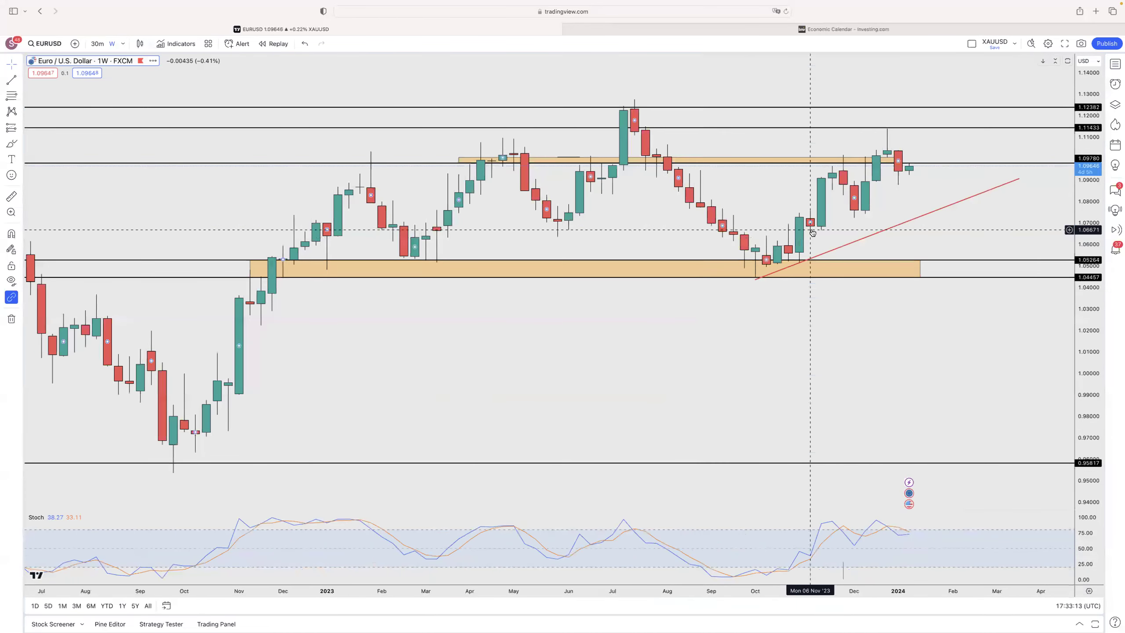
scroll(709, 224, down, 3)
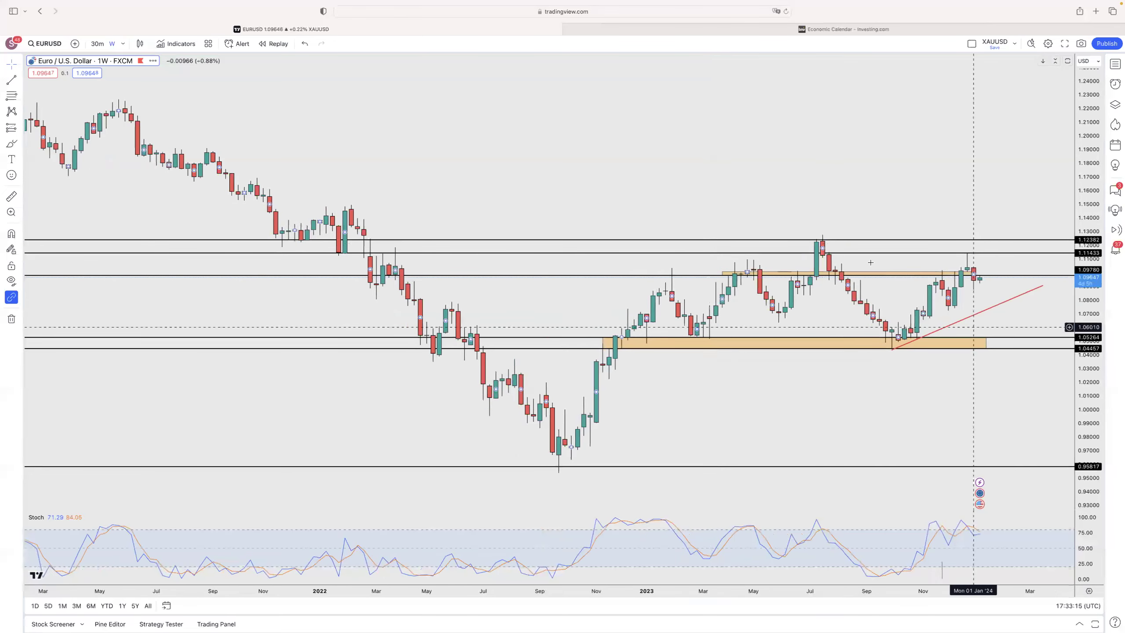
scroll(708, 255, right, 2)
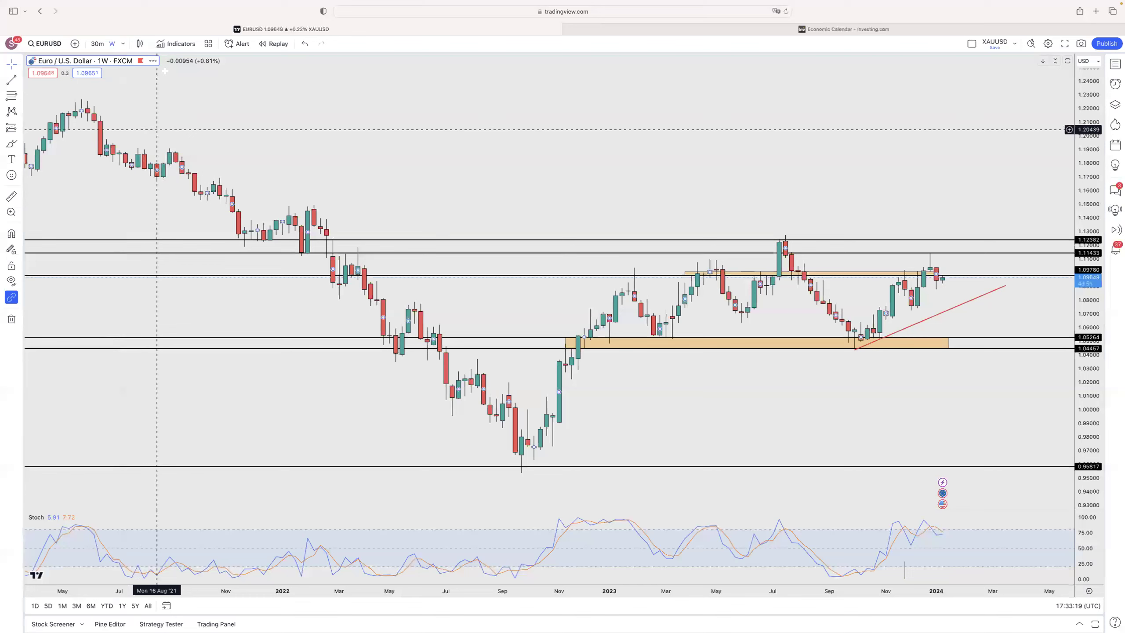
Set the EURUSD chart to the 1-day timeframe and delete the two orange rectangle zones.
click(126, 43)
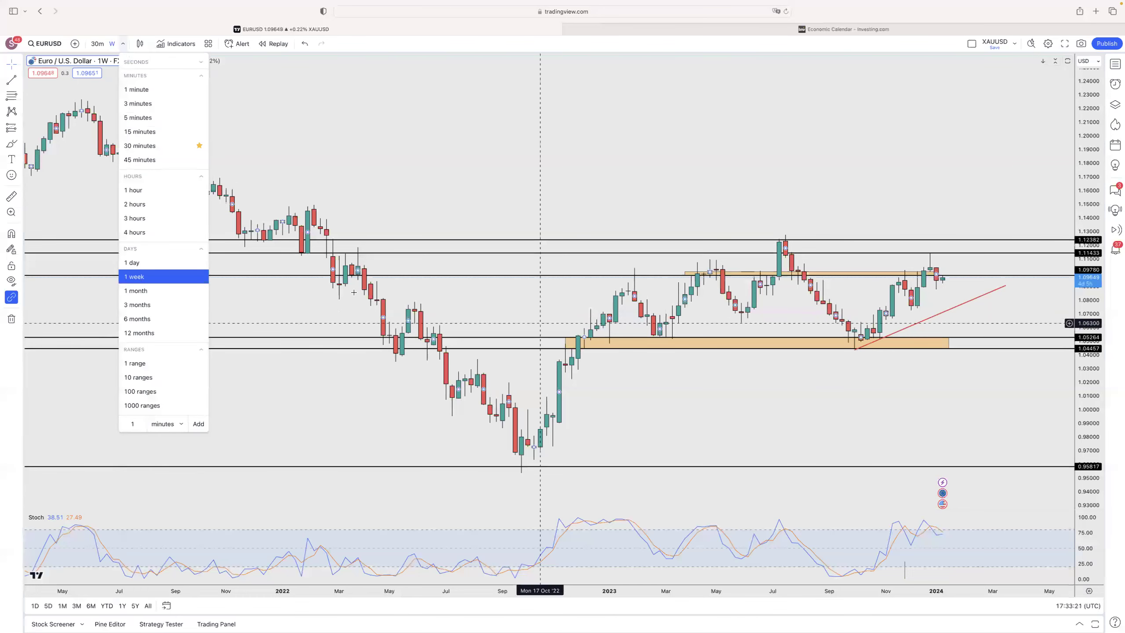
click(163, 263)
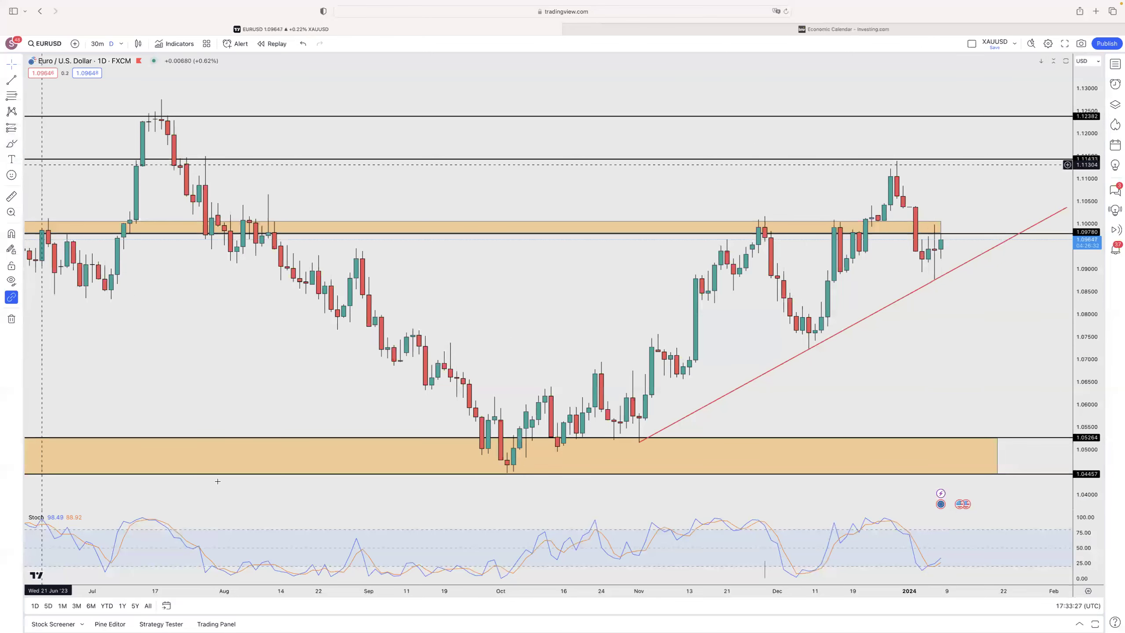
double_click(997, 453)
key(Escape)
key(Delete)
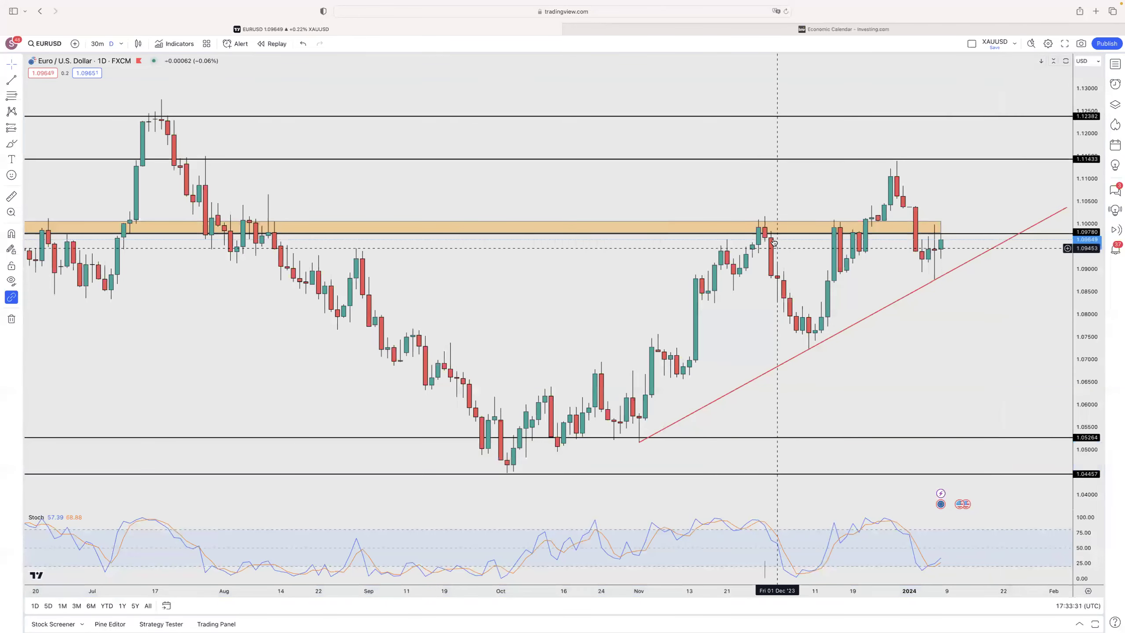
click(776, 220)
key(Delete)
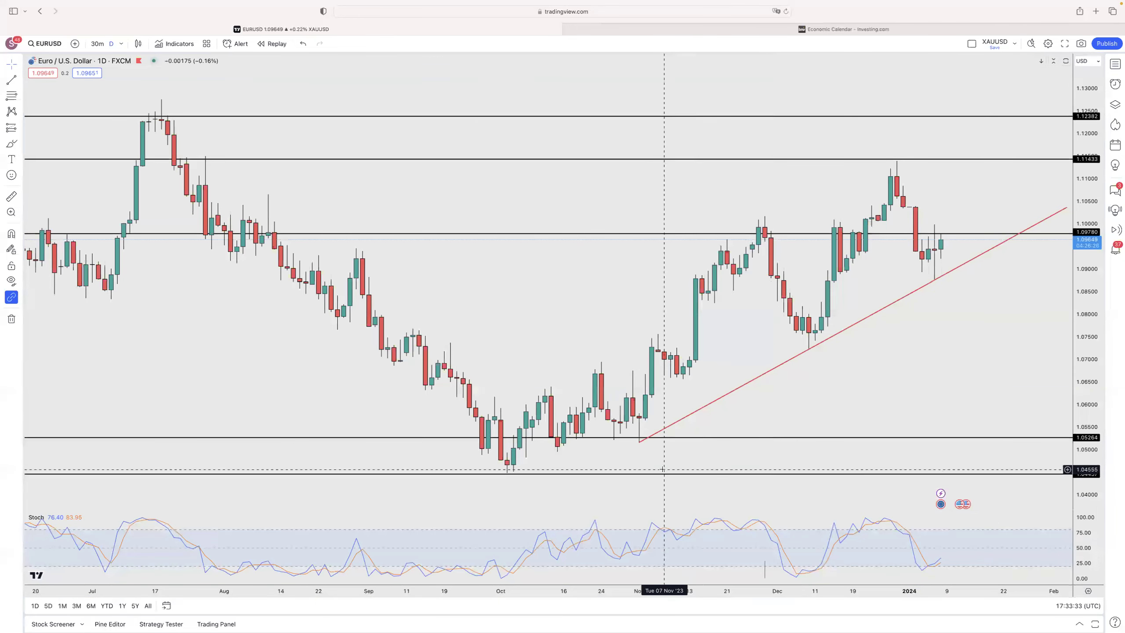
Delete the horizontal lines at 1.05264 and 1.09780 from the daily chart.
click(672, 437)
key(Delete)
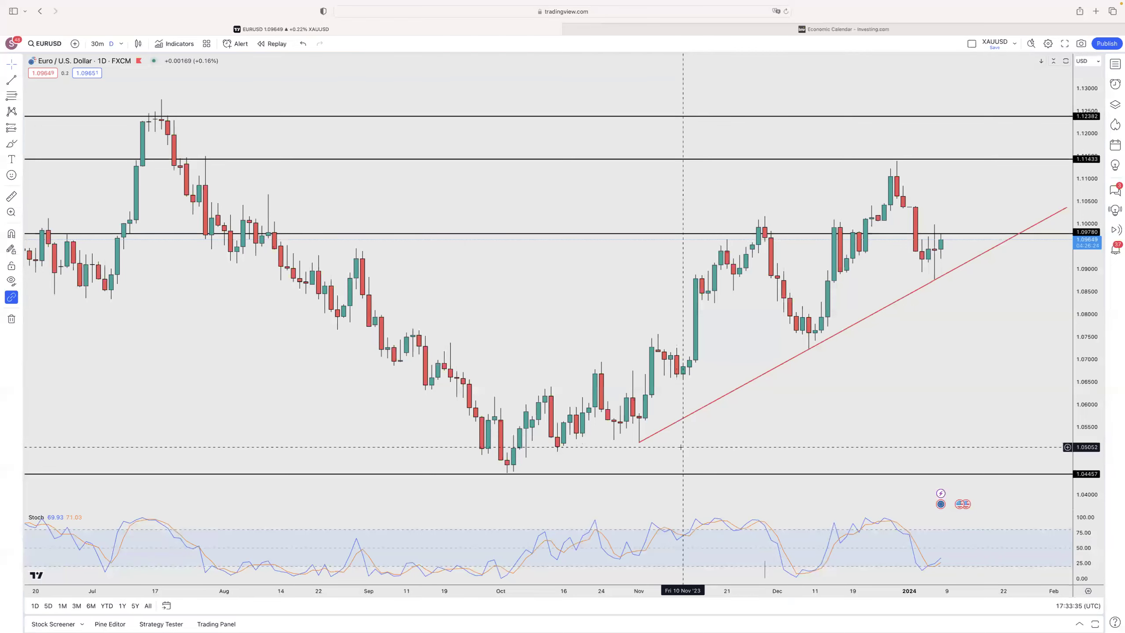
click(683, 232)
key(Delete)
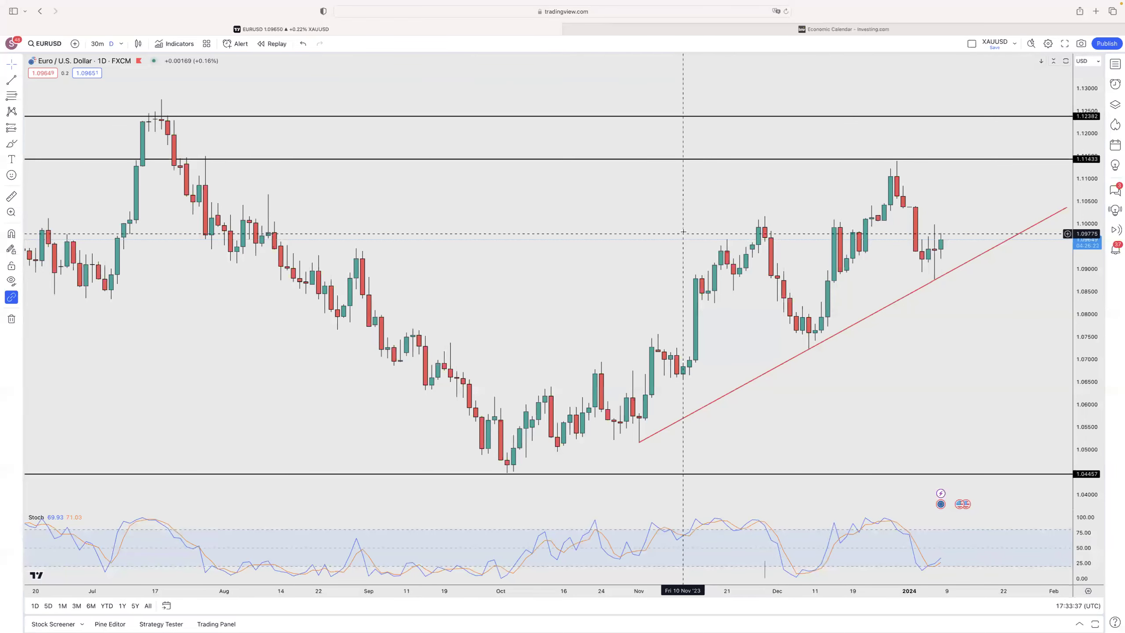
Draw small rectangles around the three candle lows touching the rising red trendline in early November, December and early January.
click(18, 143)
click(73, 293)
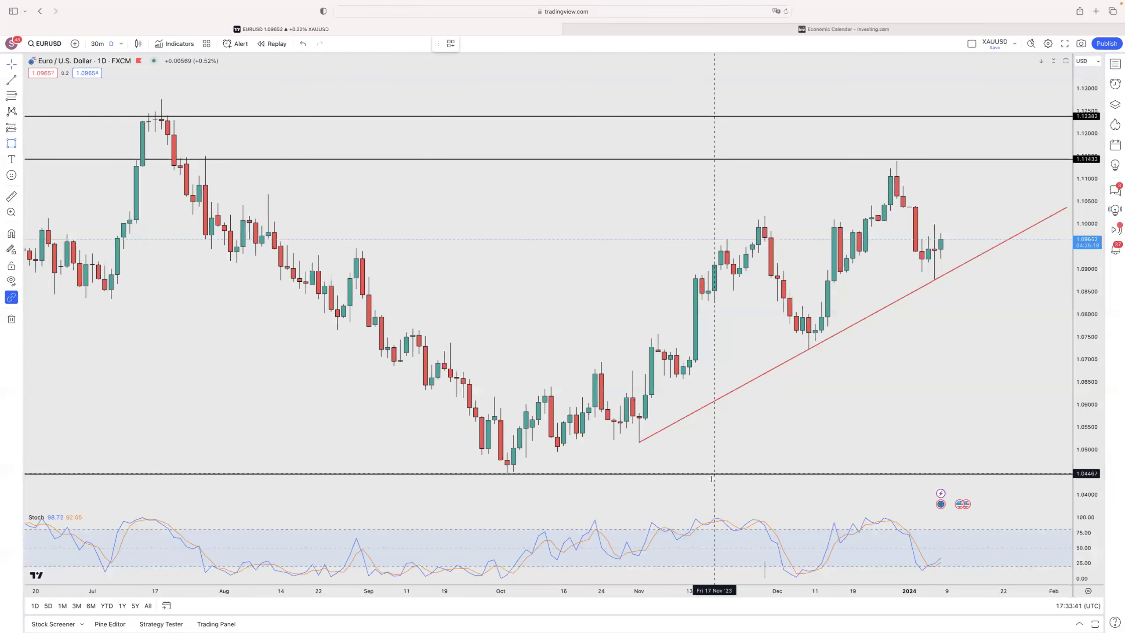
drag(638, 434, 658, 449)
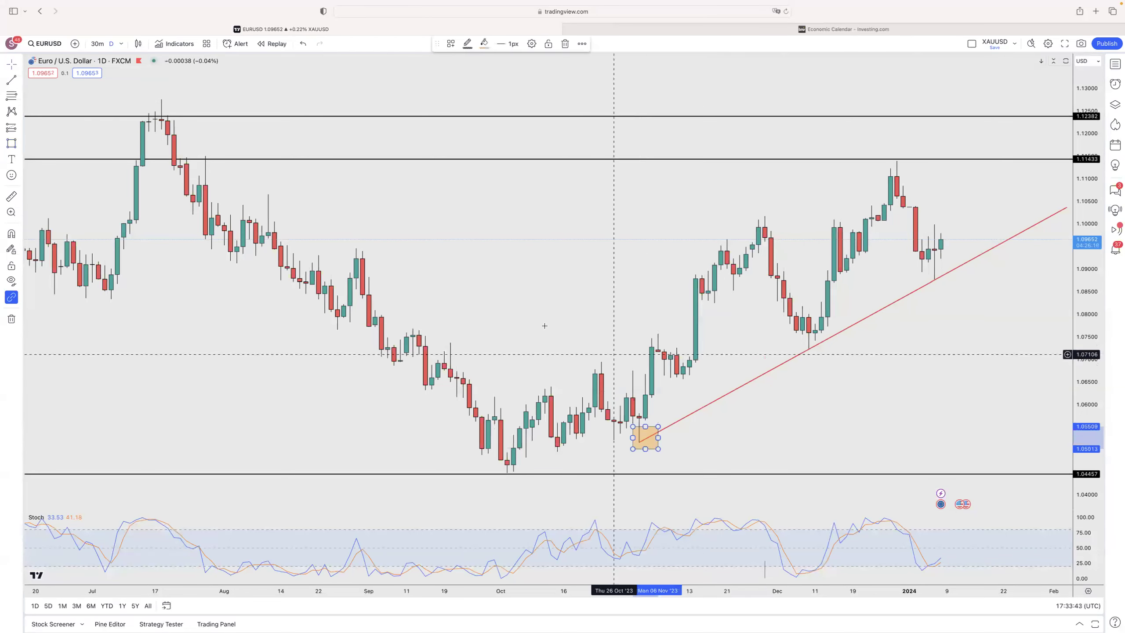
key(Escape)
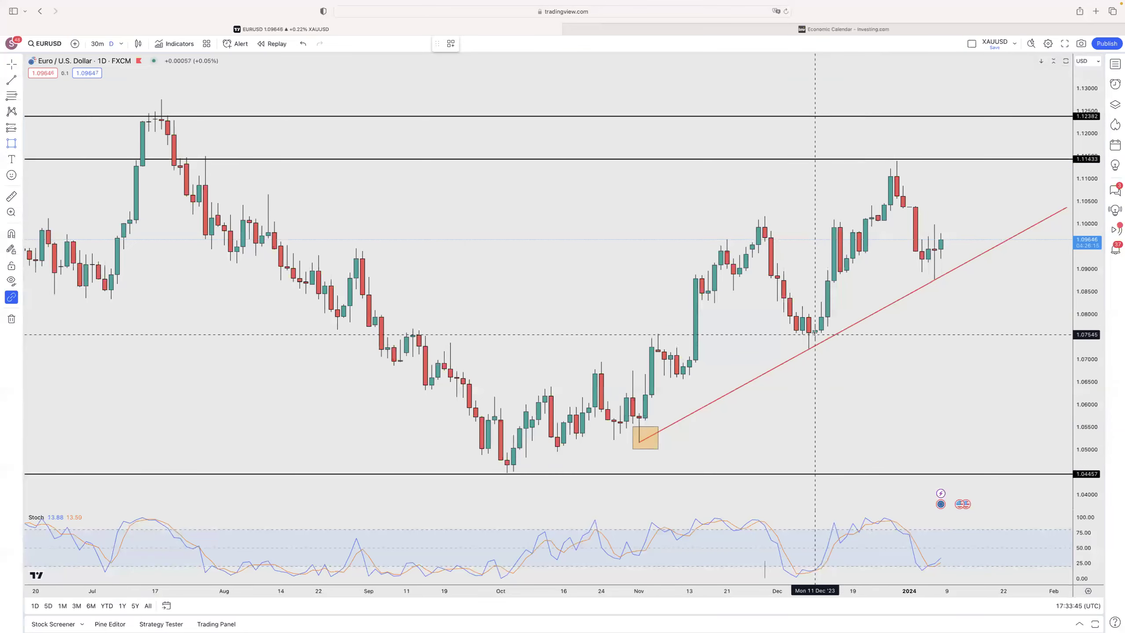
drag(801, 330, 828, 361)
key(Escape)
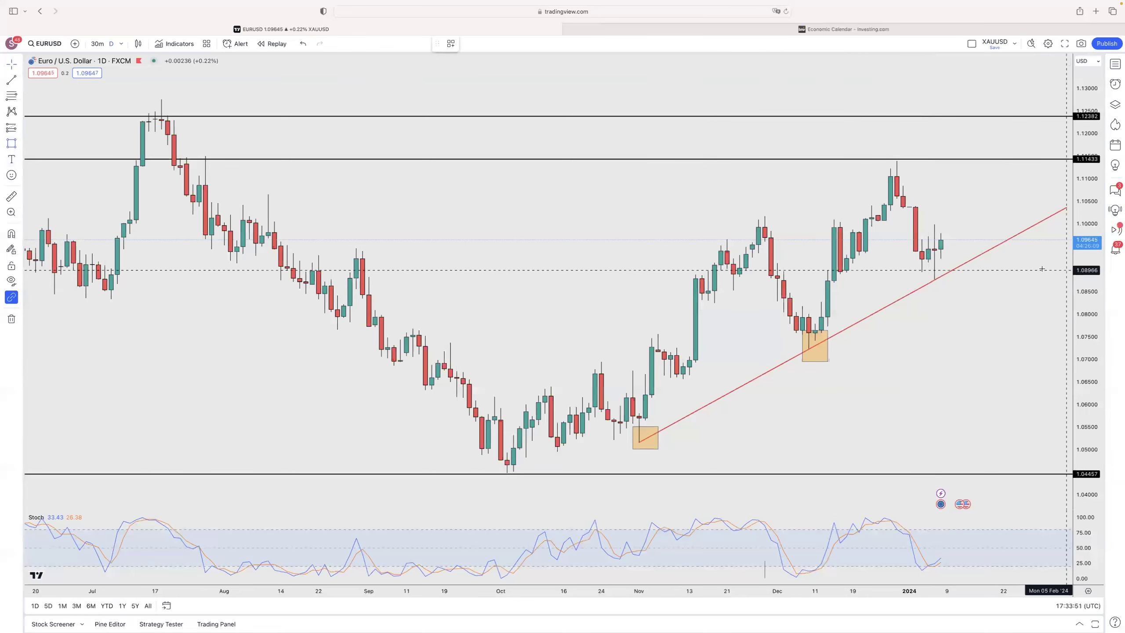
drag(935, 276, 947, 288)
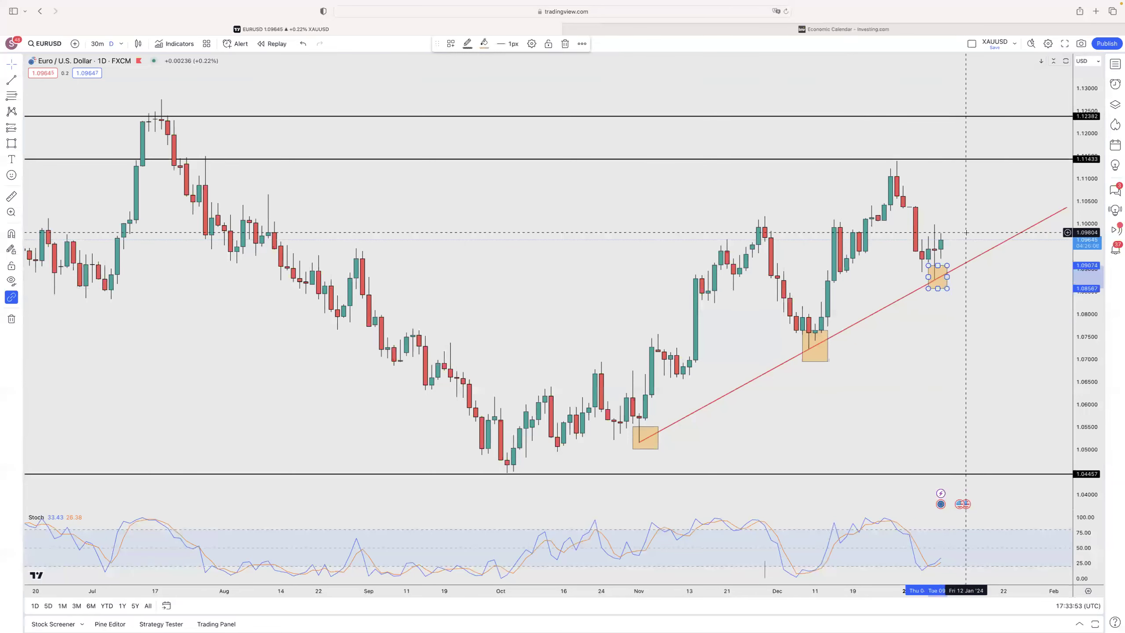
Switch the EURUSD chart to the 4-hour timeframe.
scroll(607, 244, right, 5)
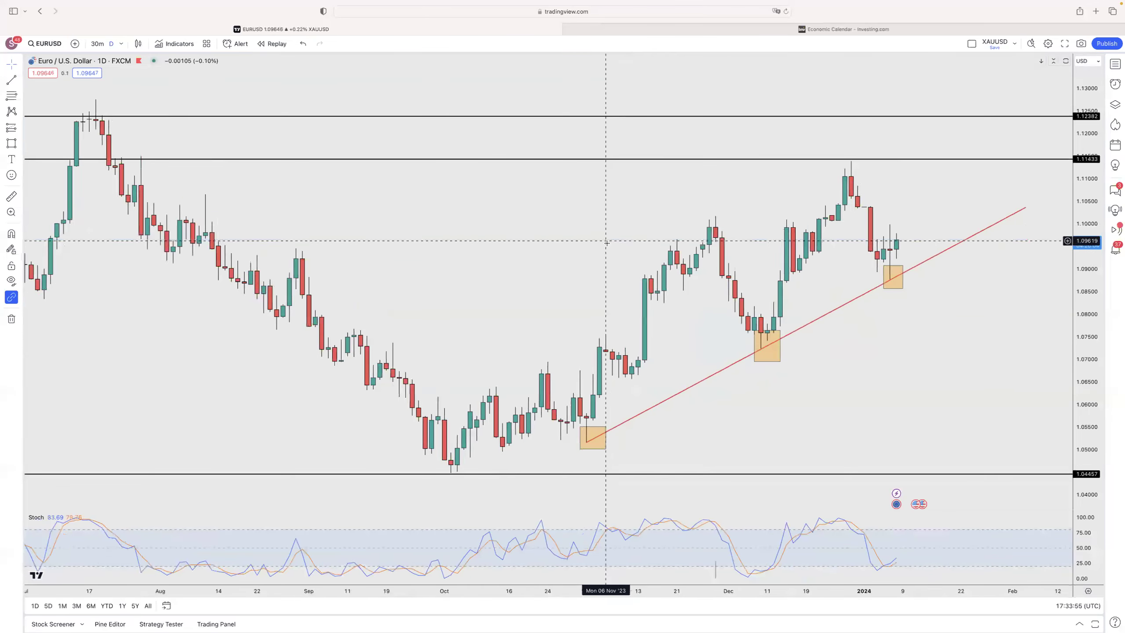
scroll(607, 245, down, 2)
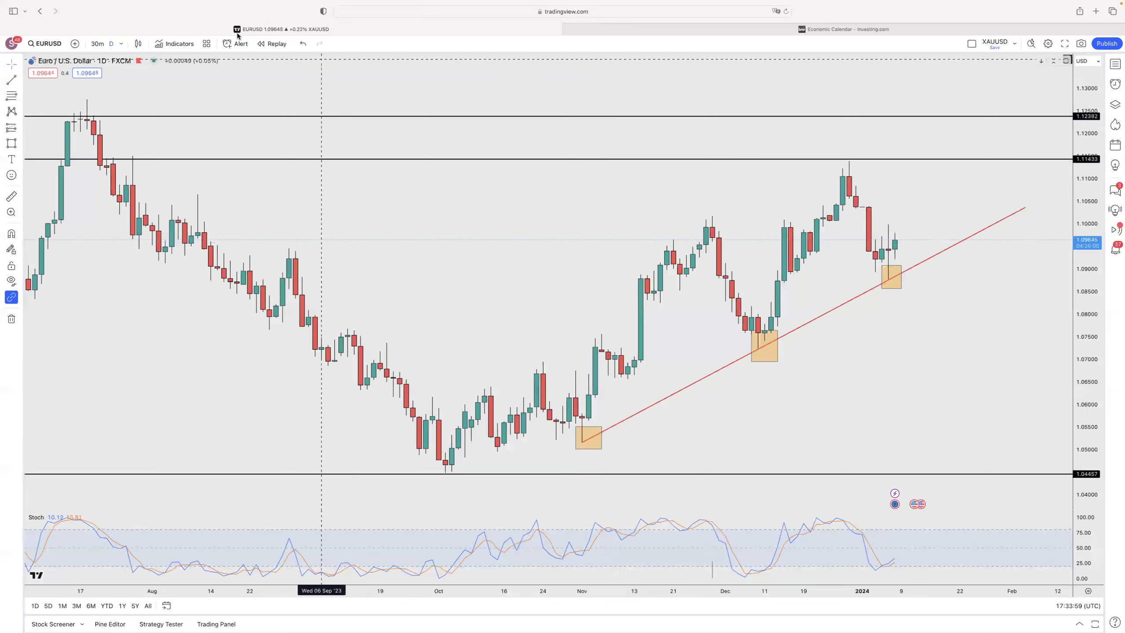
click(119, 44)
click(150, 234)
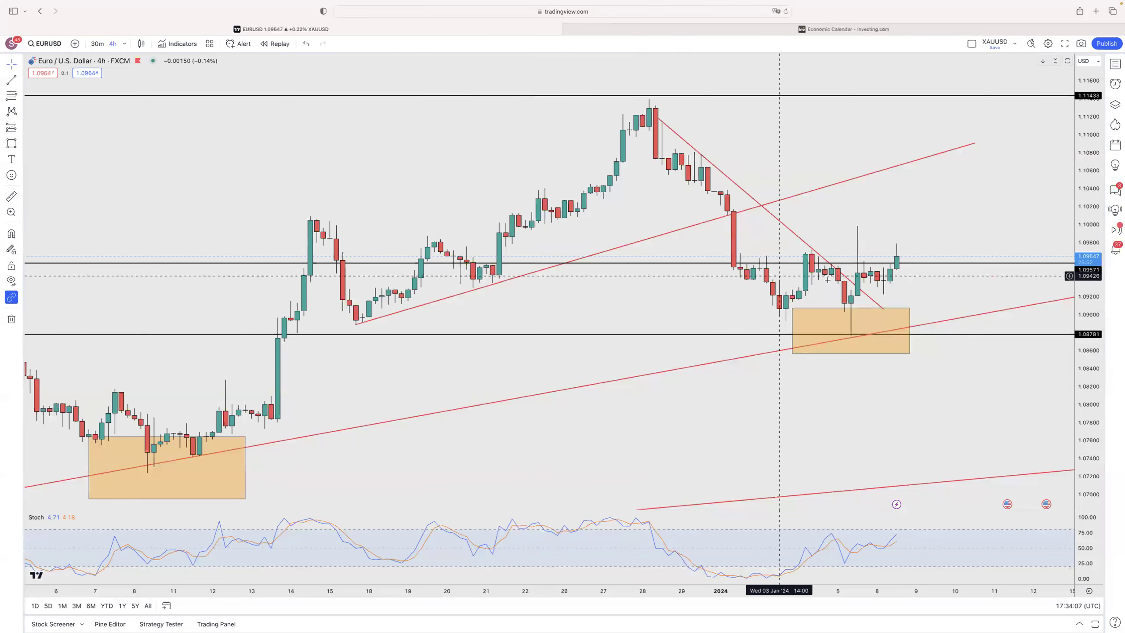
Delete the horizontal line at 1.09671 and the two red trendlines crossing near the start of 2024 from the 4-hour chart.
click(671, 263)
key(Delete)
click(818, 190)
key(Delete)
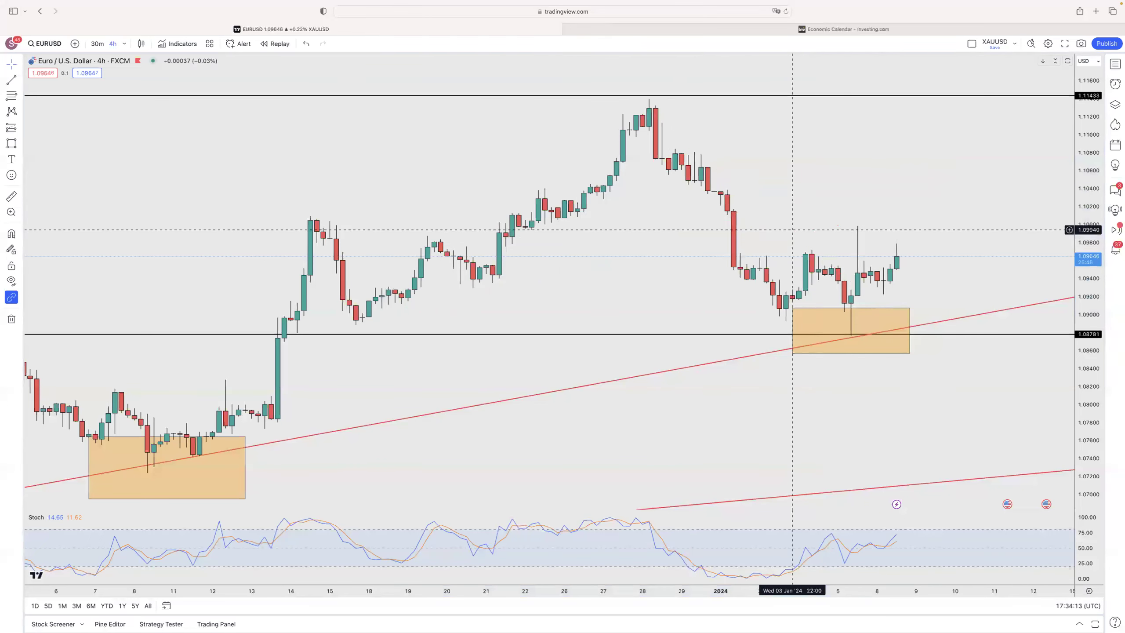
scroll(931, 290, down, 3)
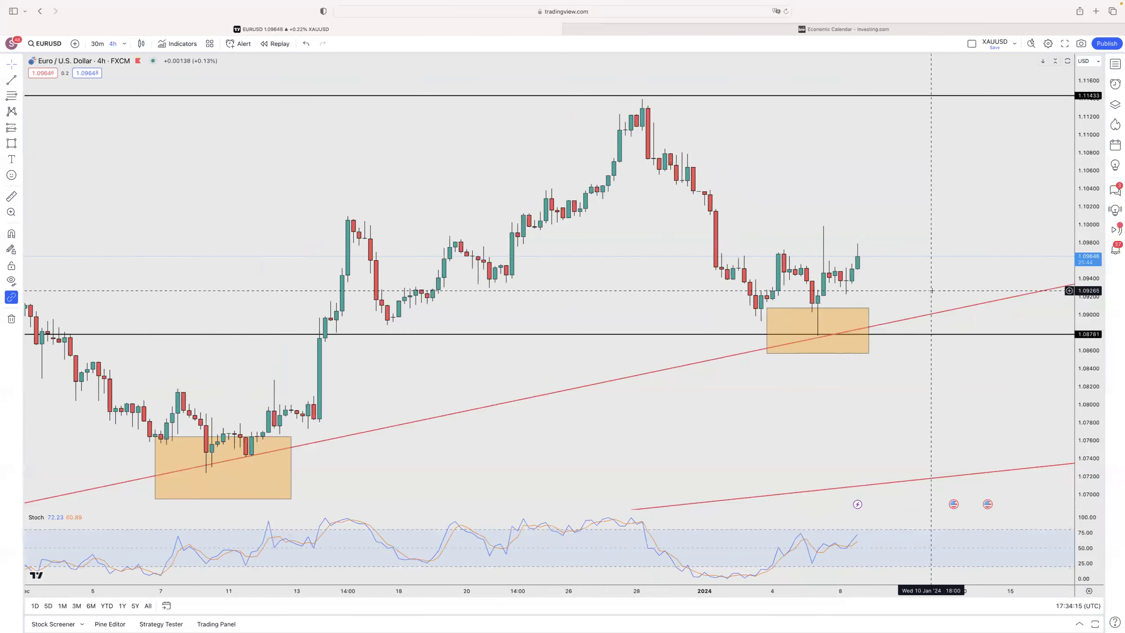
Brush a freehand path from the current price down to a circled point on the rising trendline and up to an arrowhead, and delete it.
scroll(932, 290, down, 2)
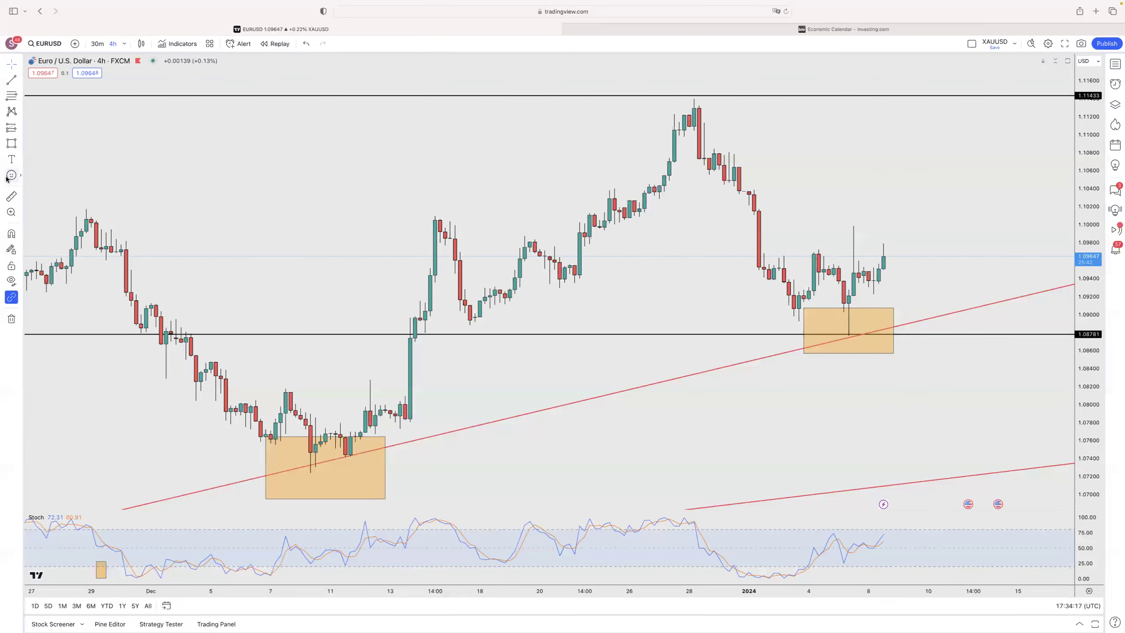
click(21, 146)
click(82, 154)
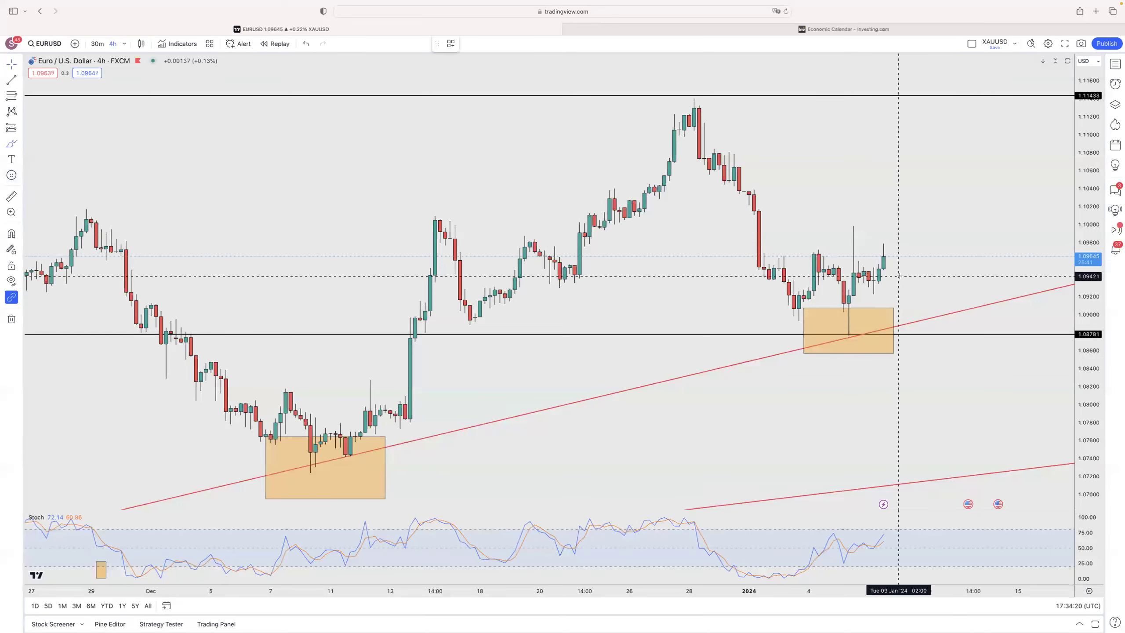
mouse_move(883, 258)
mouse_down()
mouse_move(929, 290)
mouse_move(923, 319)
mouse_move(951, 306)
mouse_move(979, 205)
mouse_move(980, 254)
mouse_move(936, 216)
mouse_up()
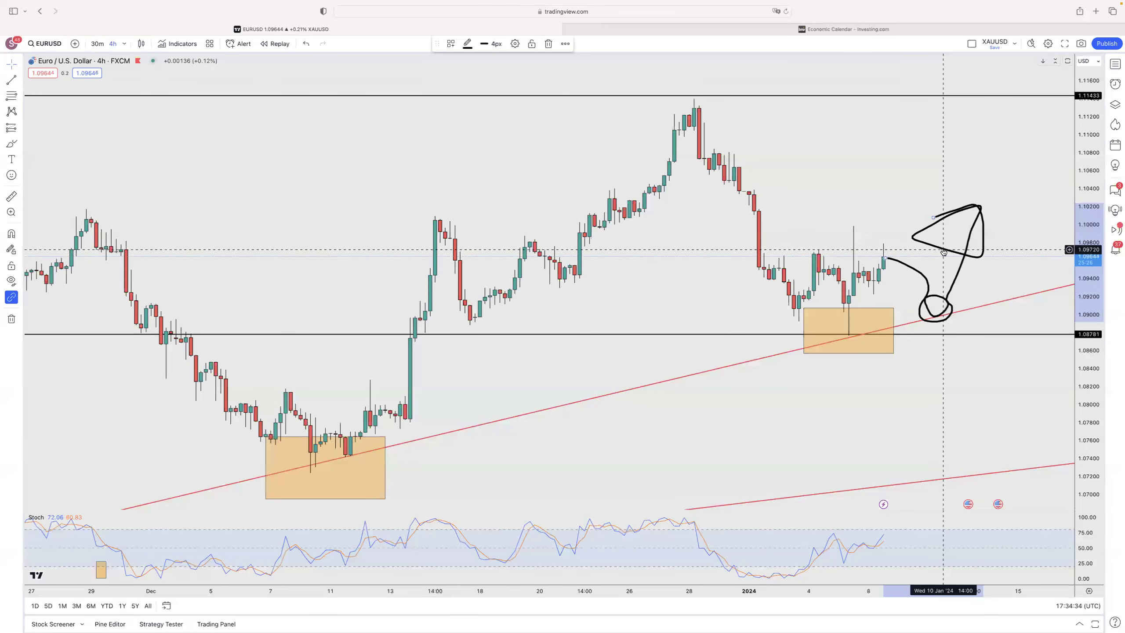
key(Delete)
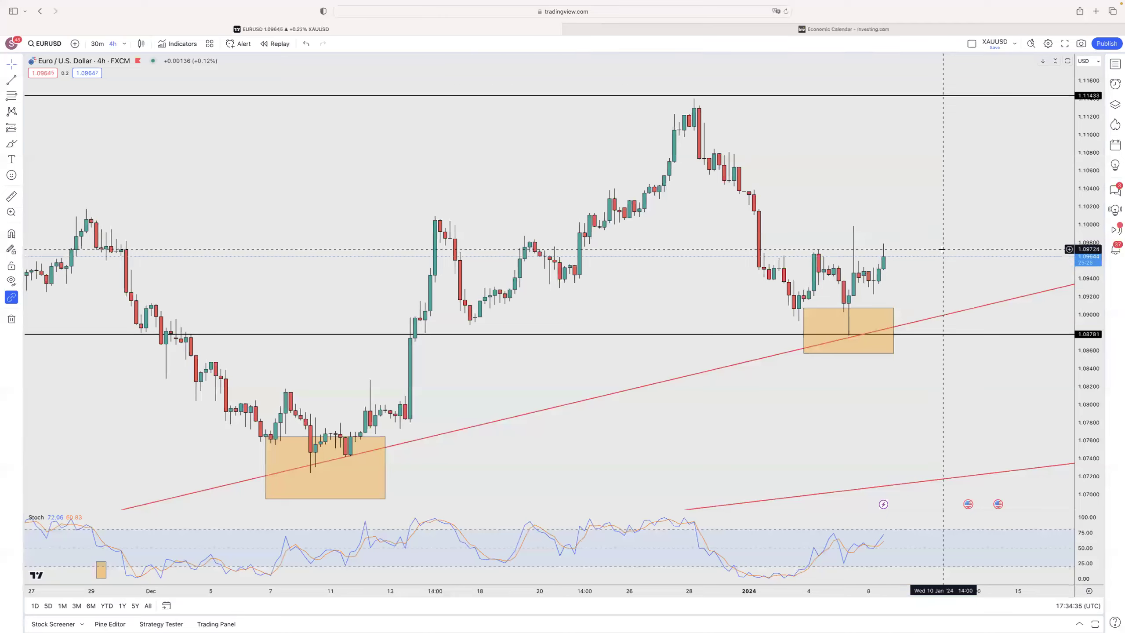
Load the NZDUSD chart from OANDA and set its timeframe to 1 hour.
click(47, 42)
text(NZDUSD)
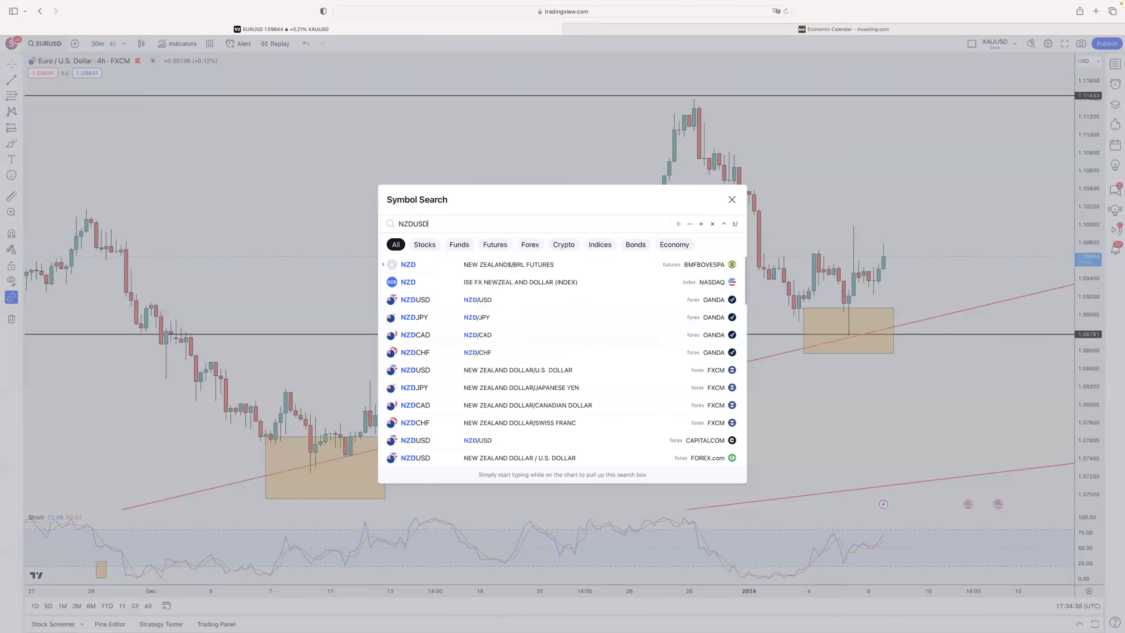
key(Return)
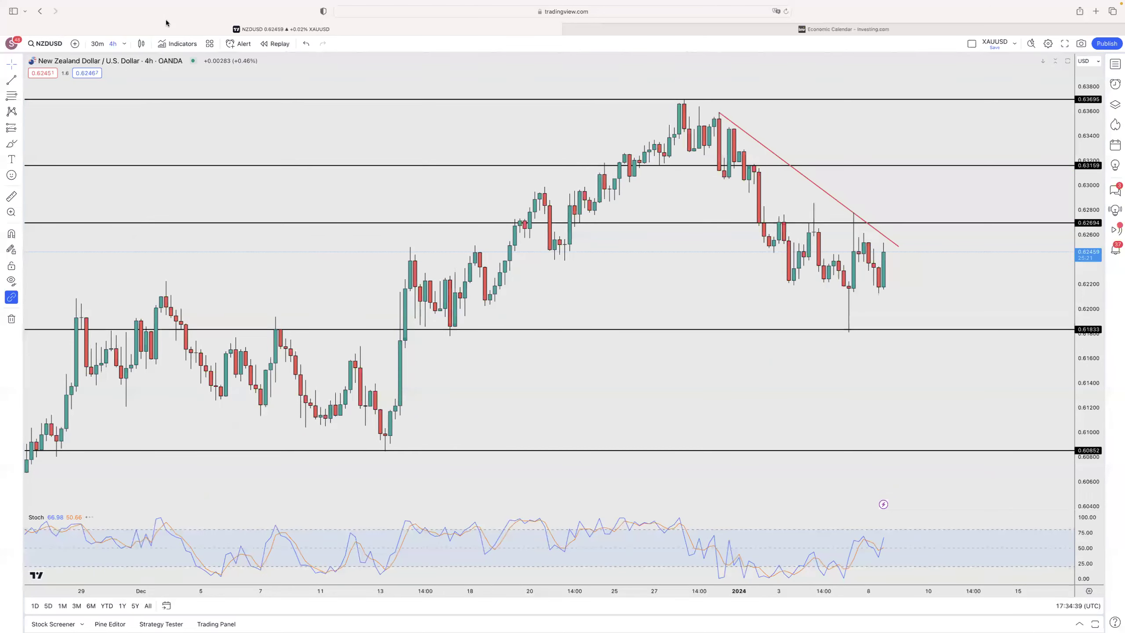
click(124, 45)
click(155, 189)
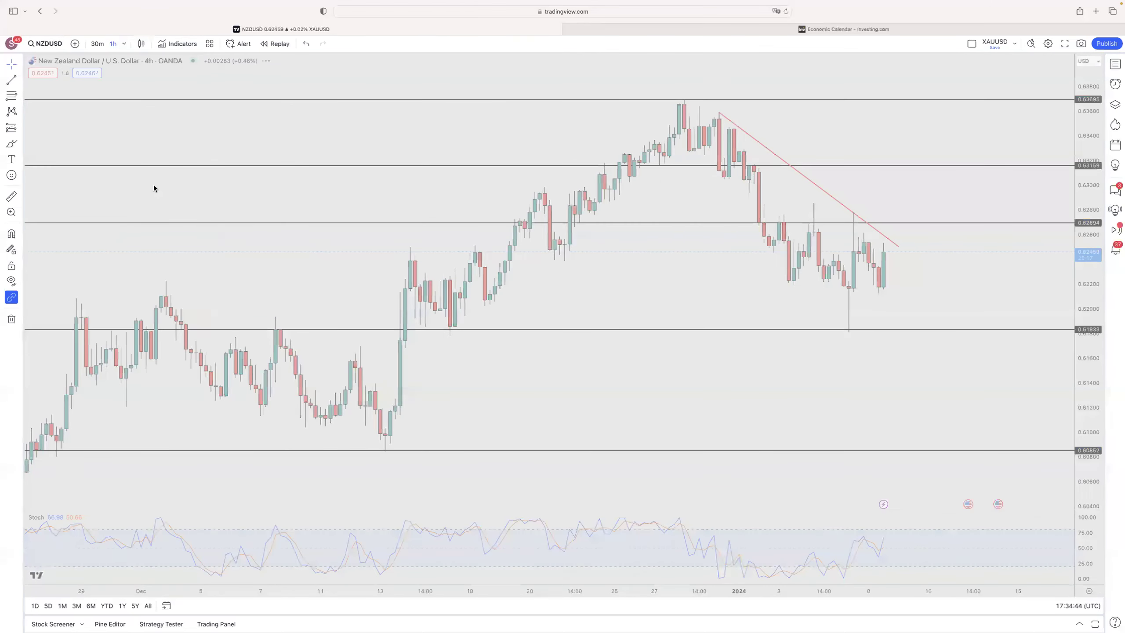
scroll(978, 328, down, 2)
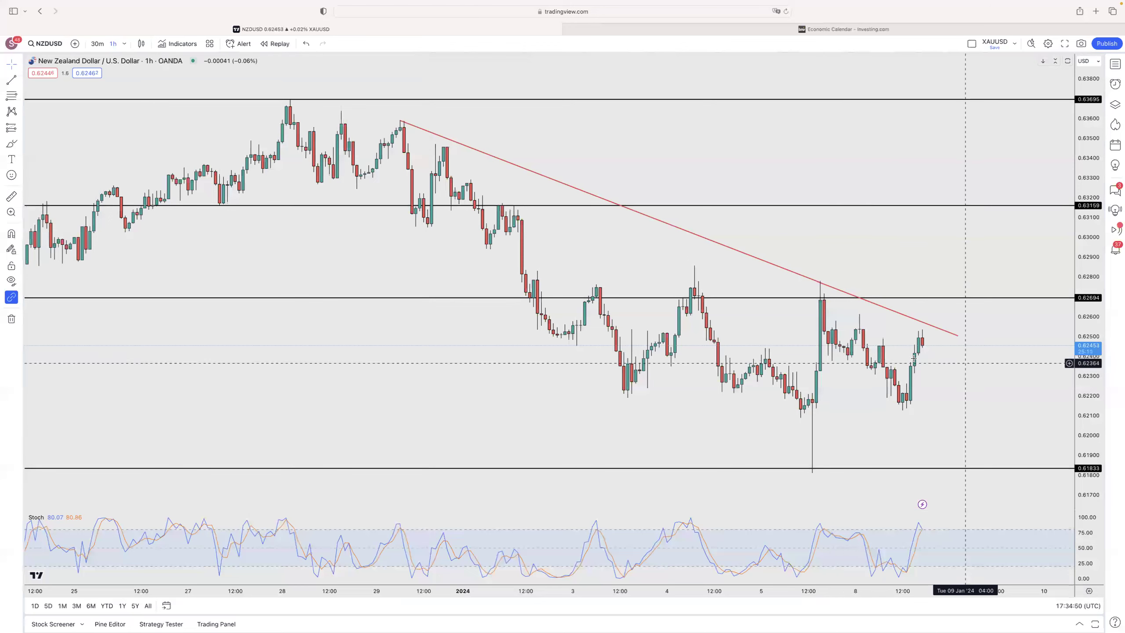
scroll(857, 347, up, 3)
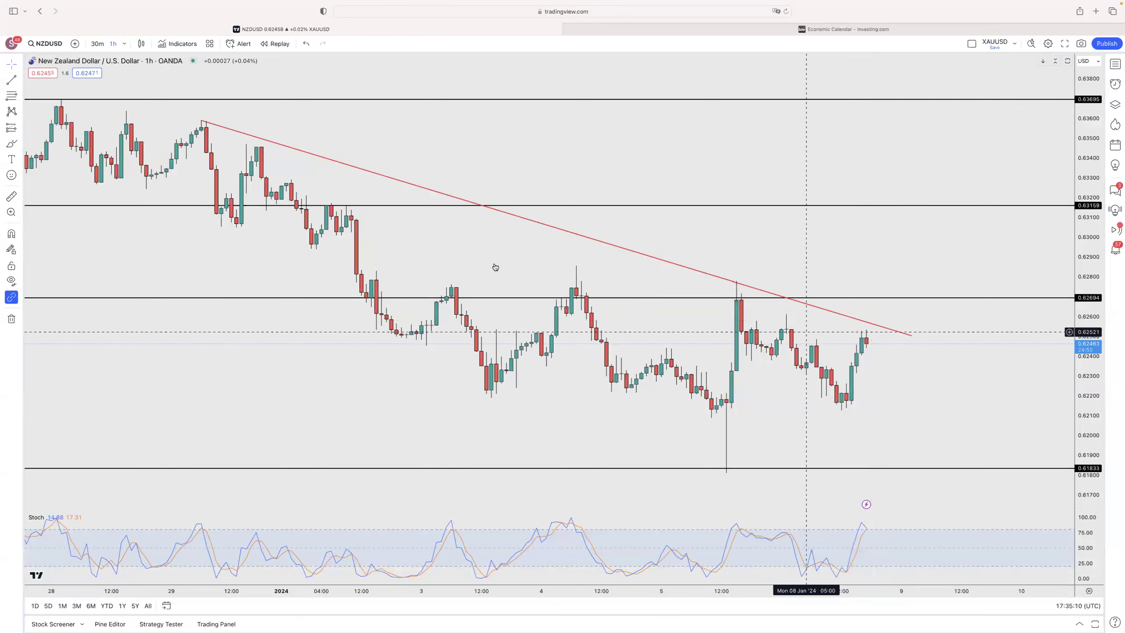
Switch the 1-hour chart to EURUSD for comparison and return it to NZDUSD.
click(39, 44)
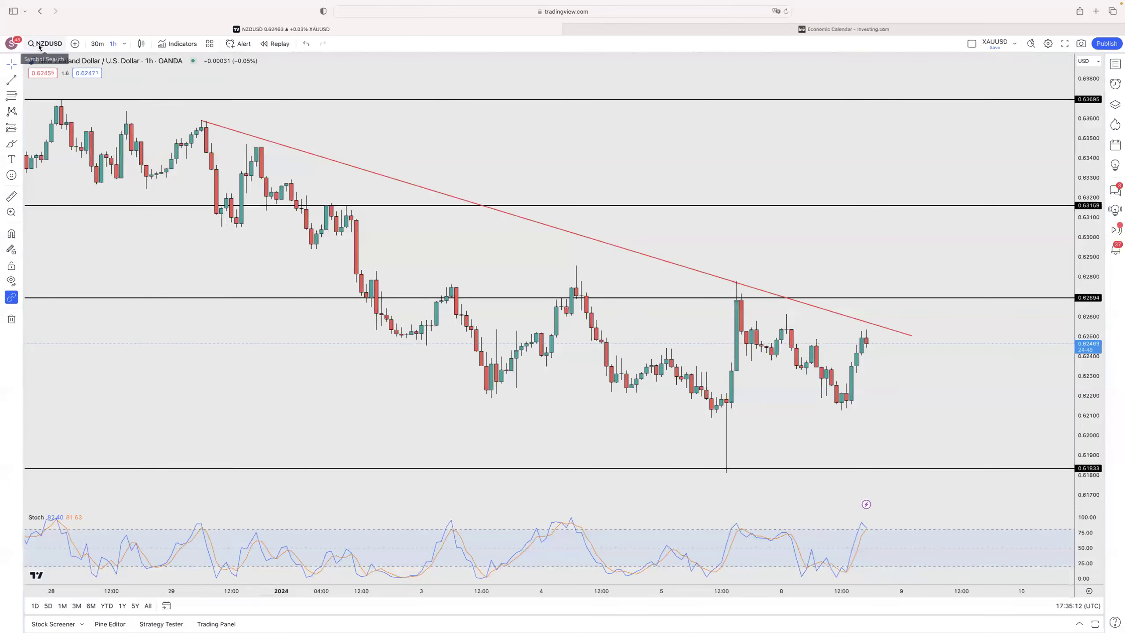
click(592, 180)
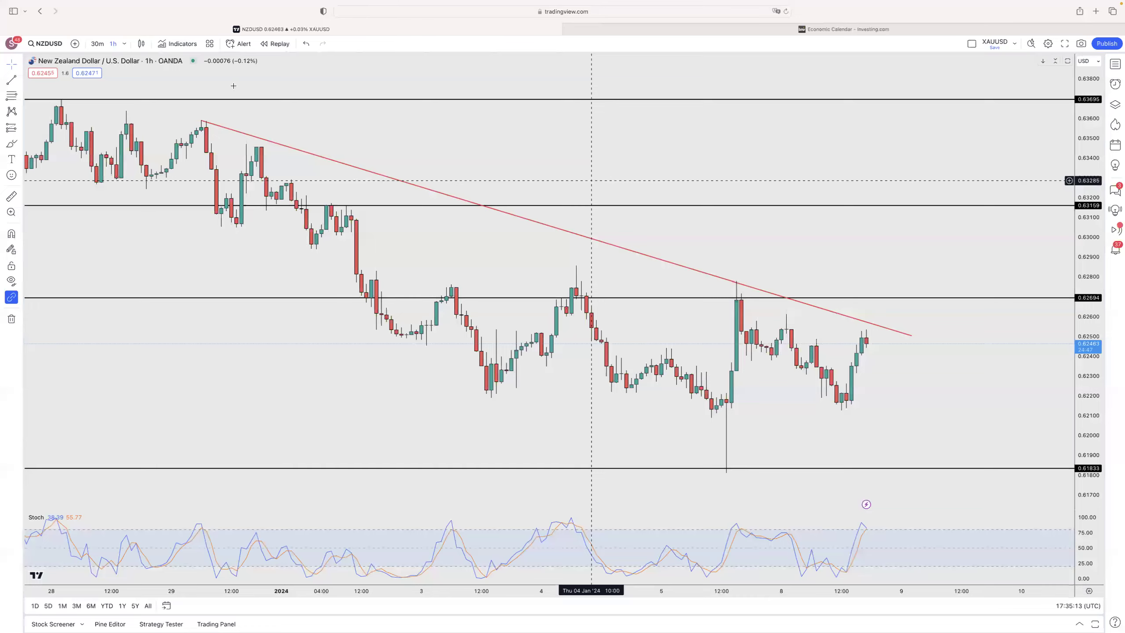
click(58, 43)
text(EURUSD)
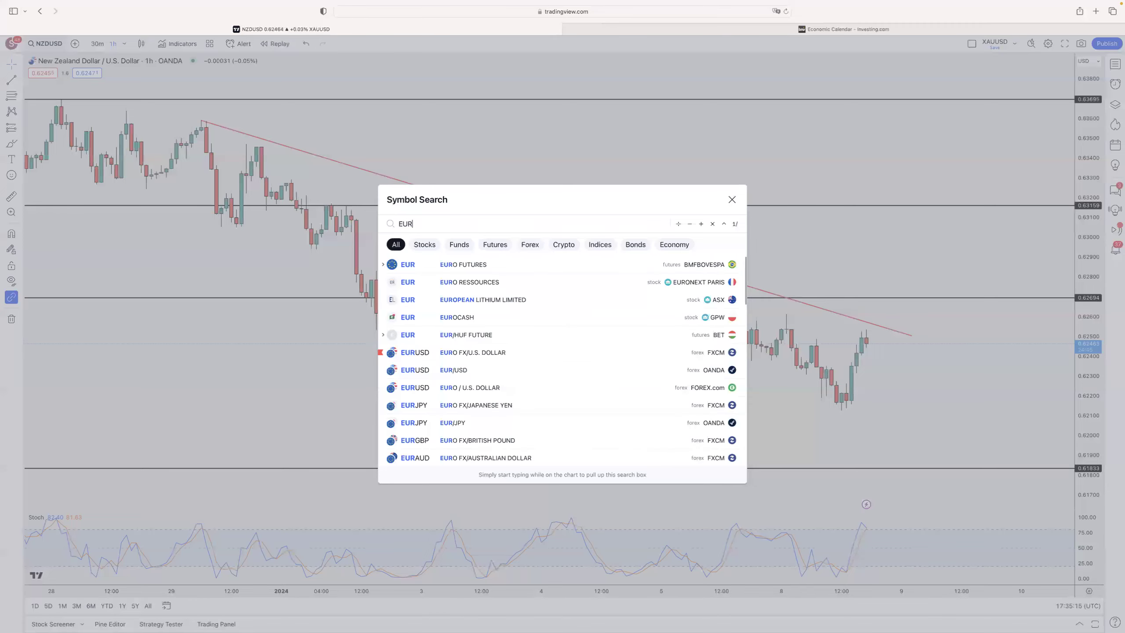
key(Return)
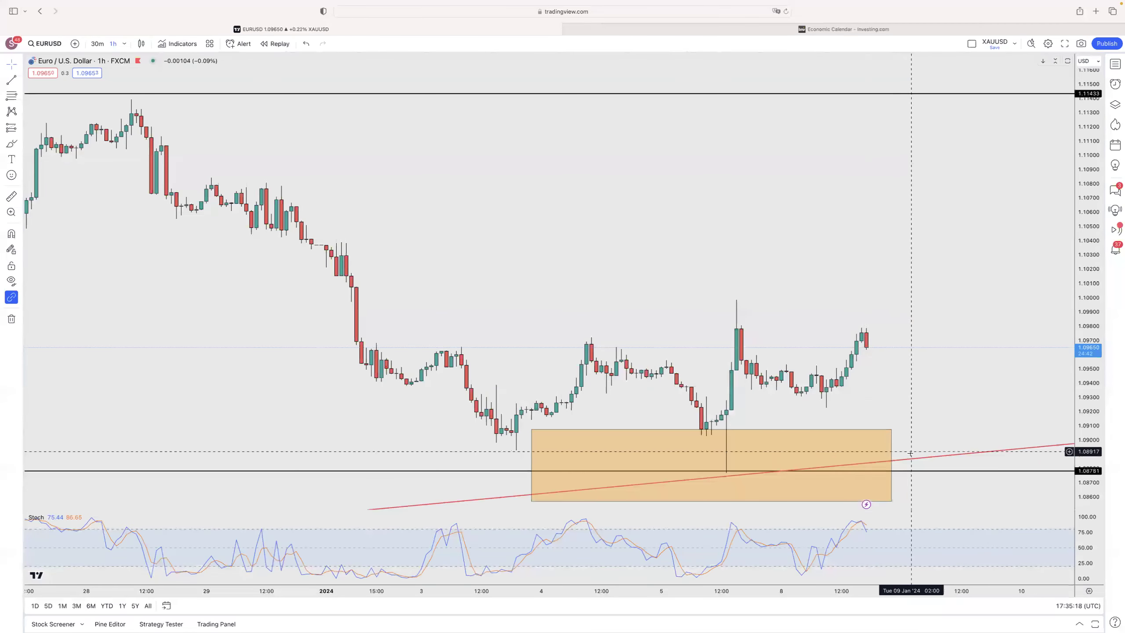
click(43, 44)
text(NZDUSD)
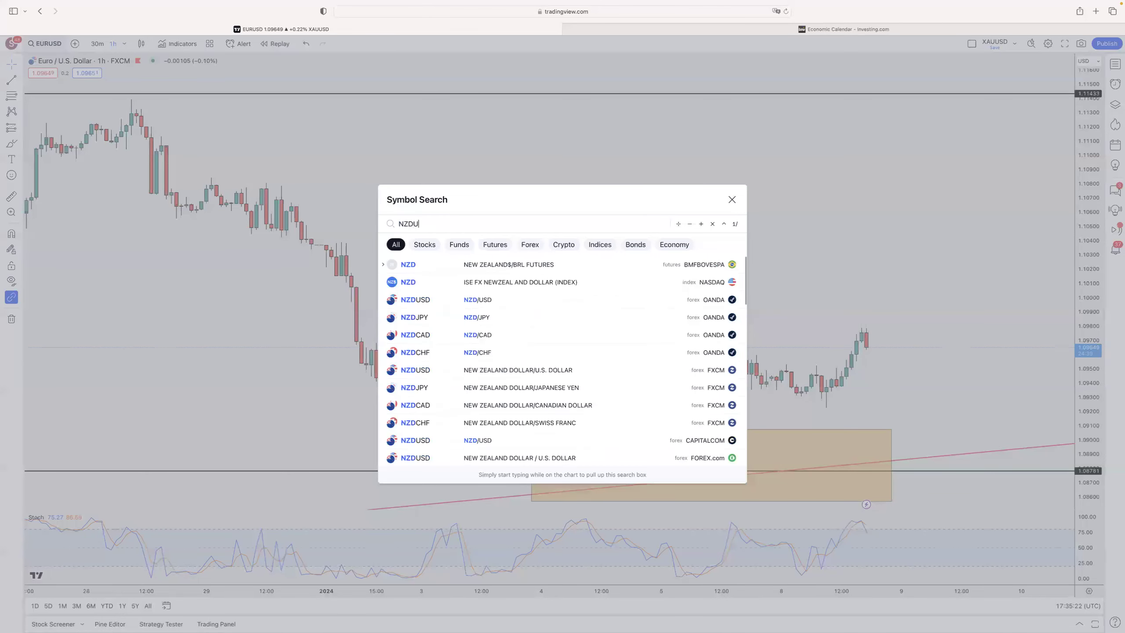
key(Return)
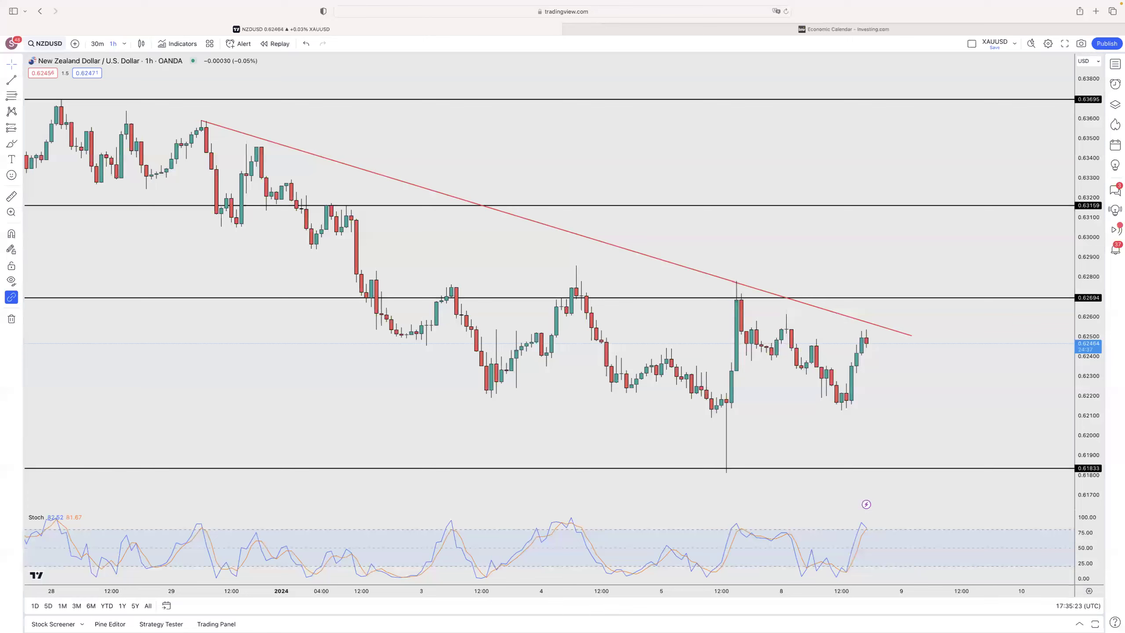
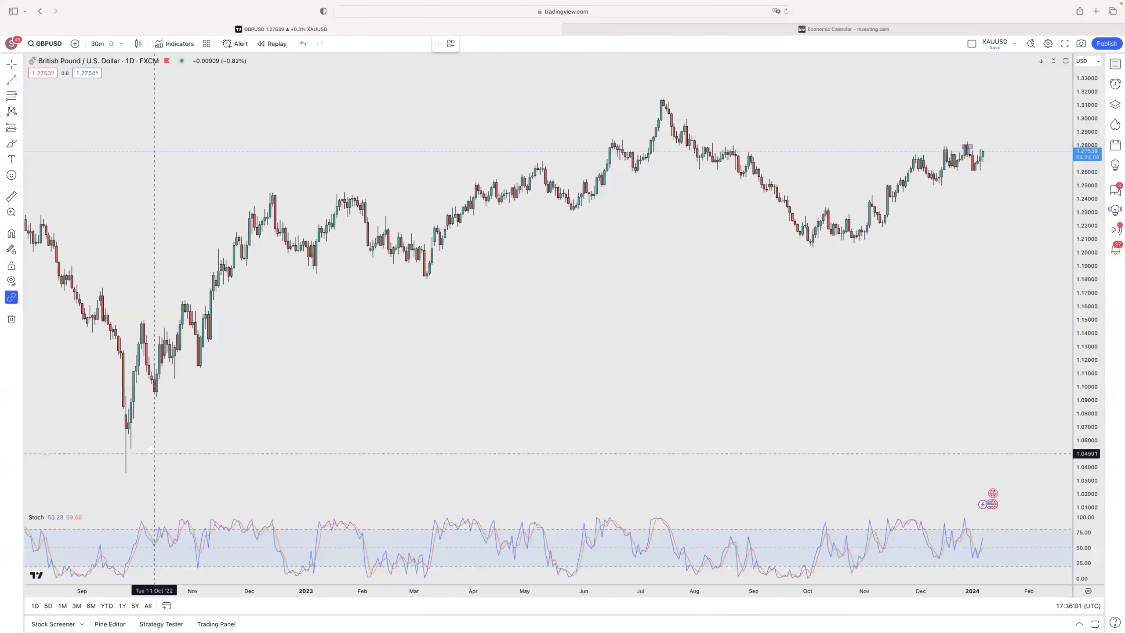
Draw a rising trendline on the GBPUSD daily chart from the late September 2022 low at 1.05352 to about 1.251 on 20 February 2024.
click(130, 448)
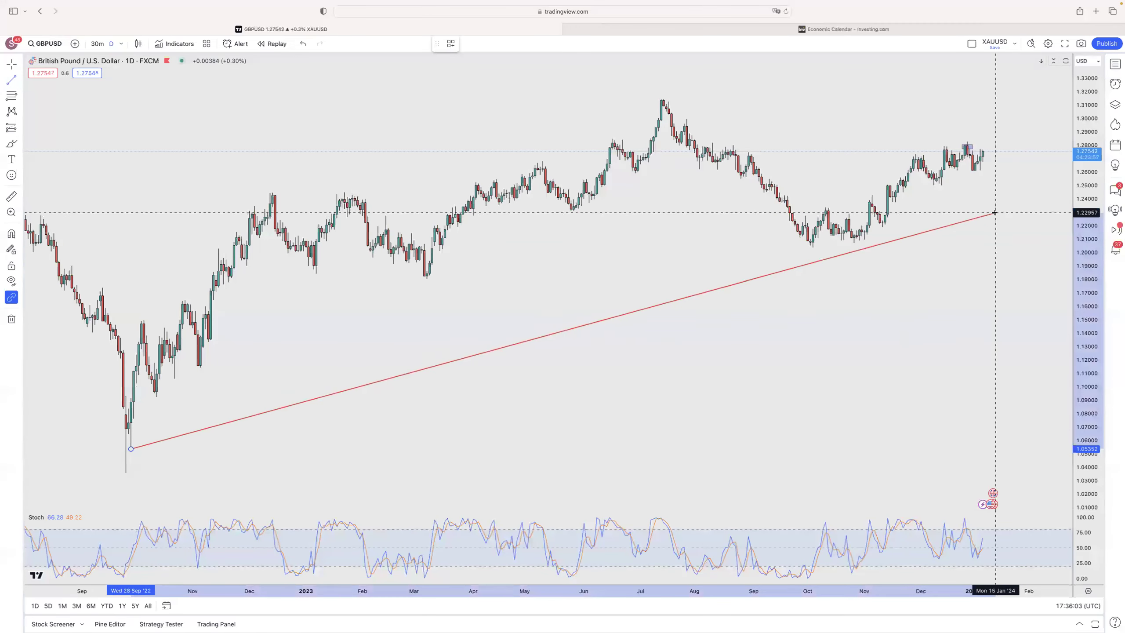
scroll(1052, 213, right, 2)
click(1043, 187)
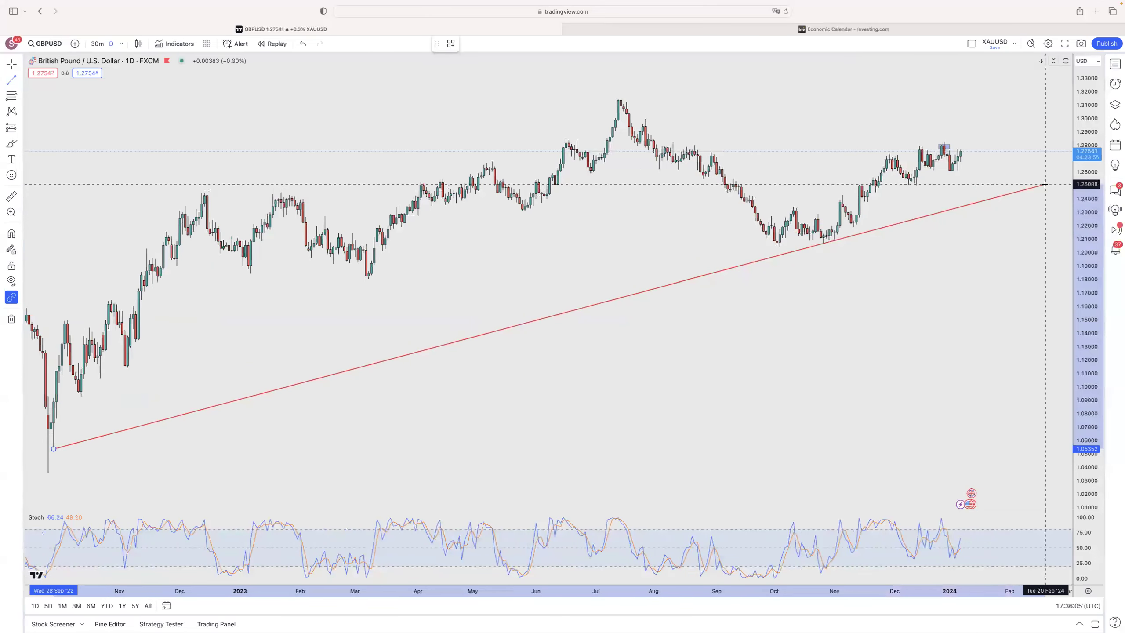
Switch the GBPUSD chart to weekly and on to the 4-hour timeframe, and remove the blue freehand strokes below price.
click(123, 44)
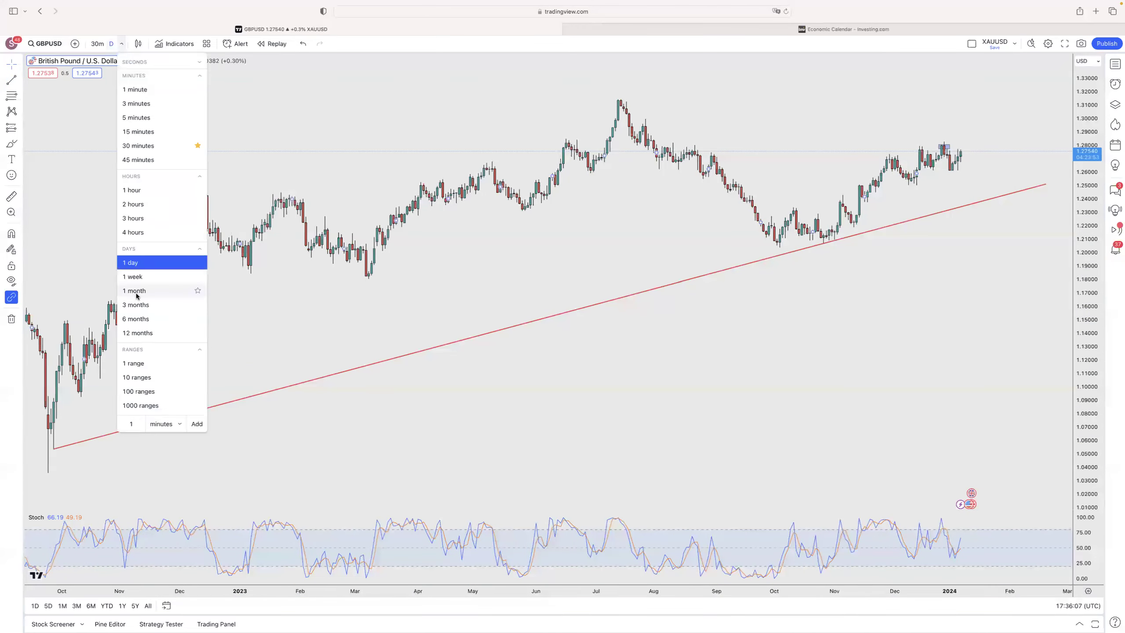
click(149, 276)
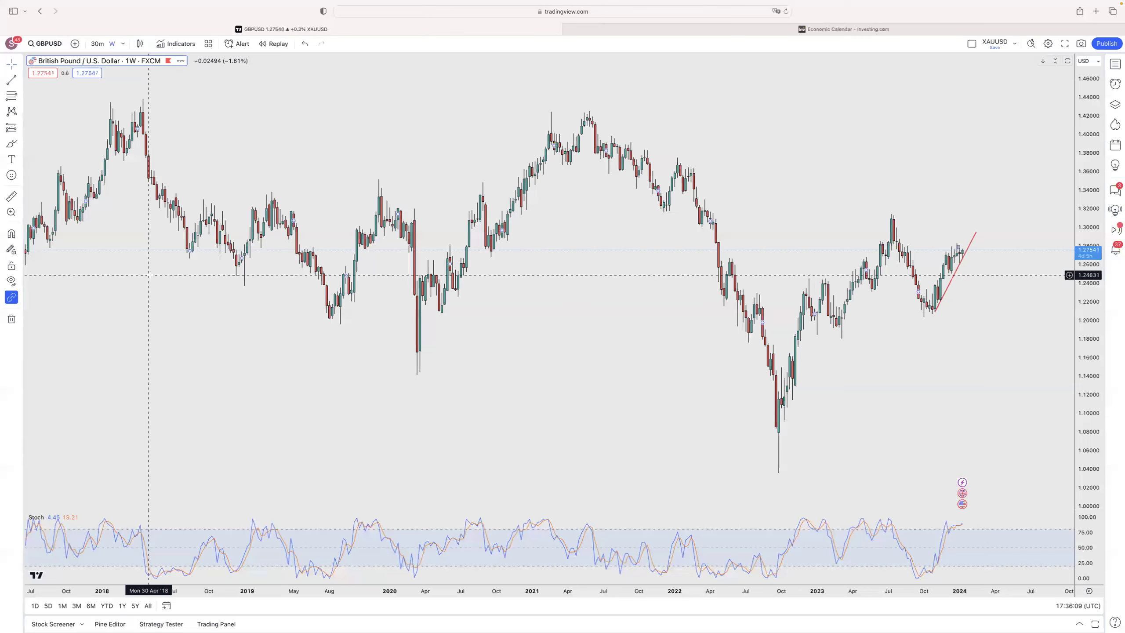
click(124, 44)
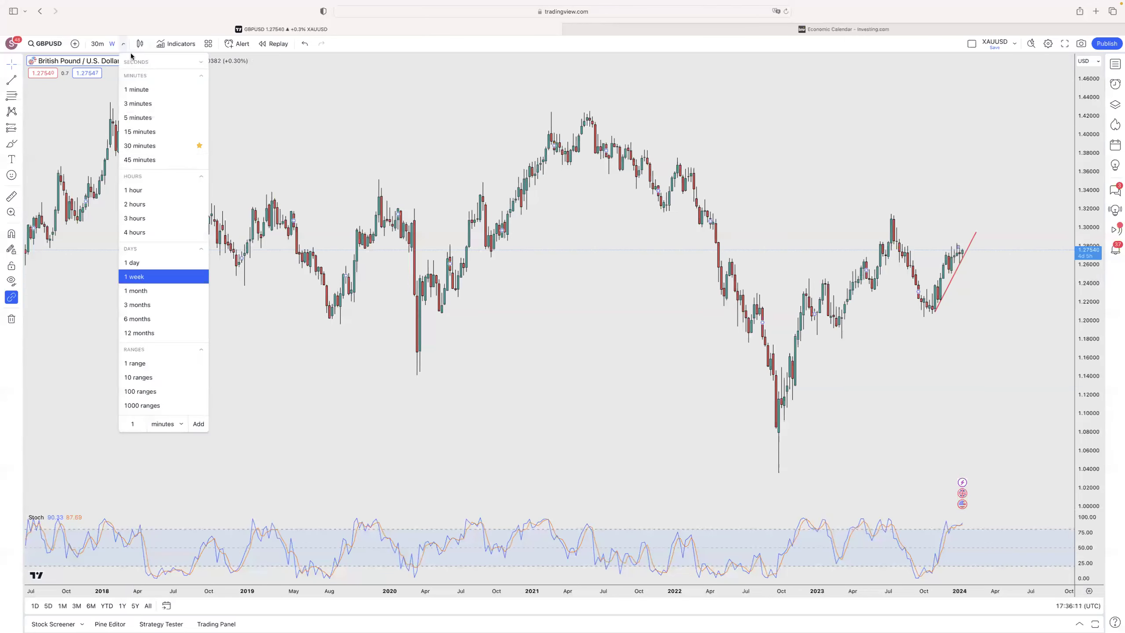
click(146, 232)
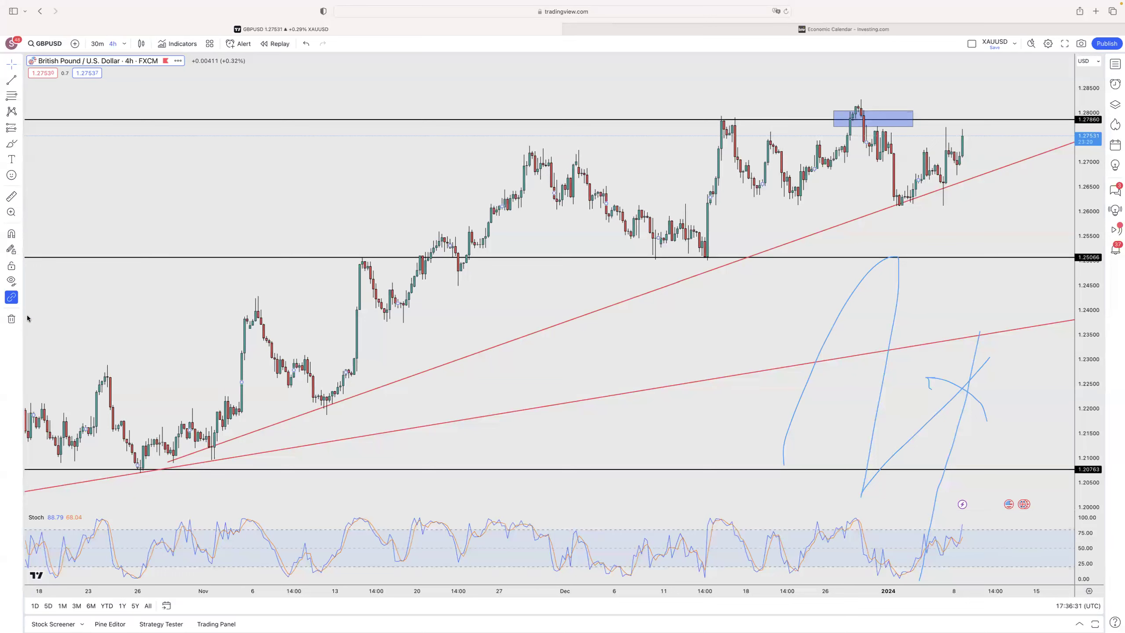
click(968, 391)
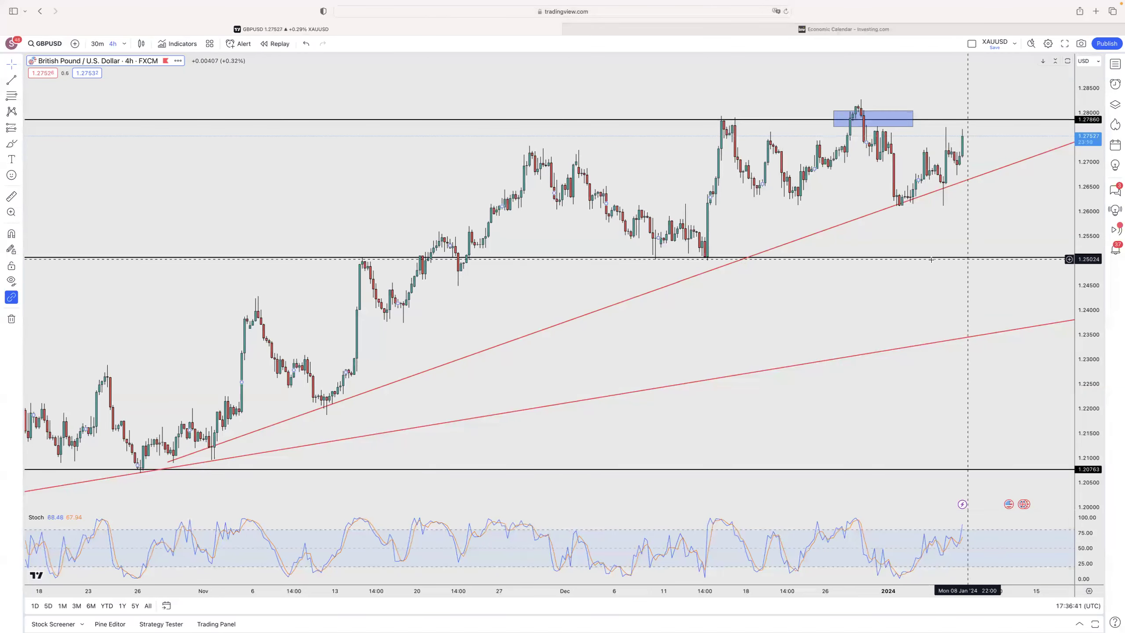
scroll(832, 288, down, 3)
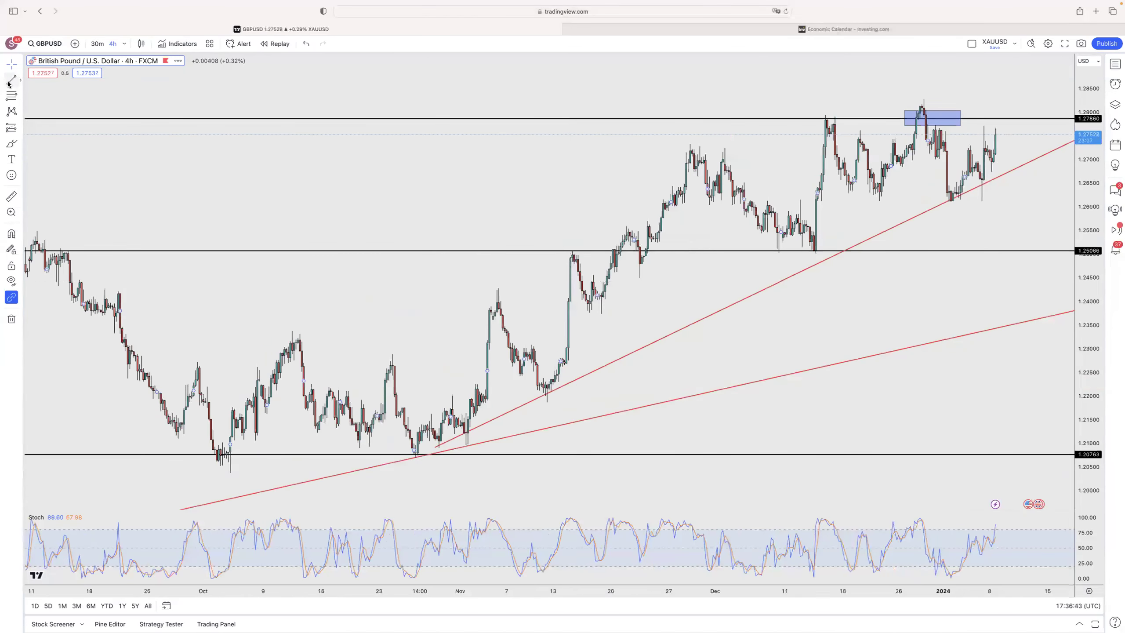
click(910, 292)
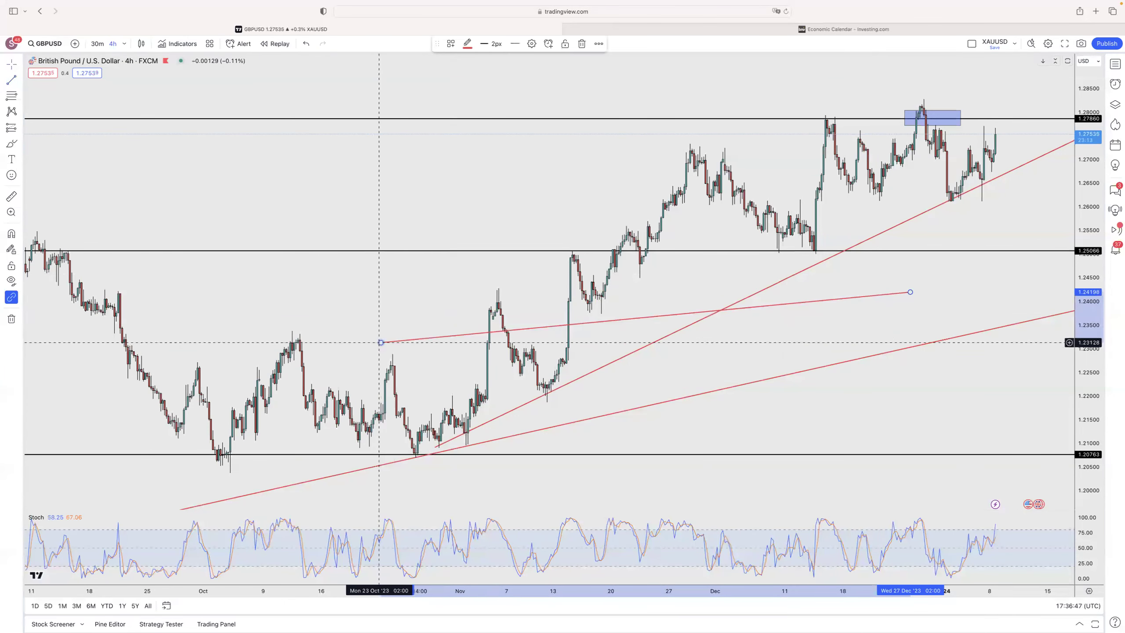
key(Escape)
click(20, 64)
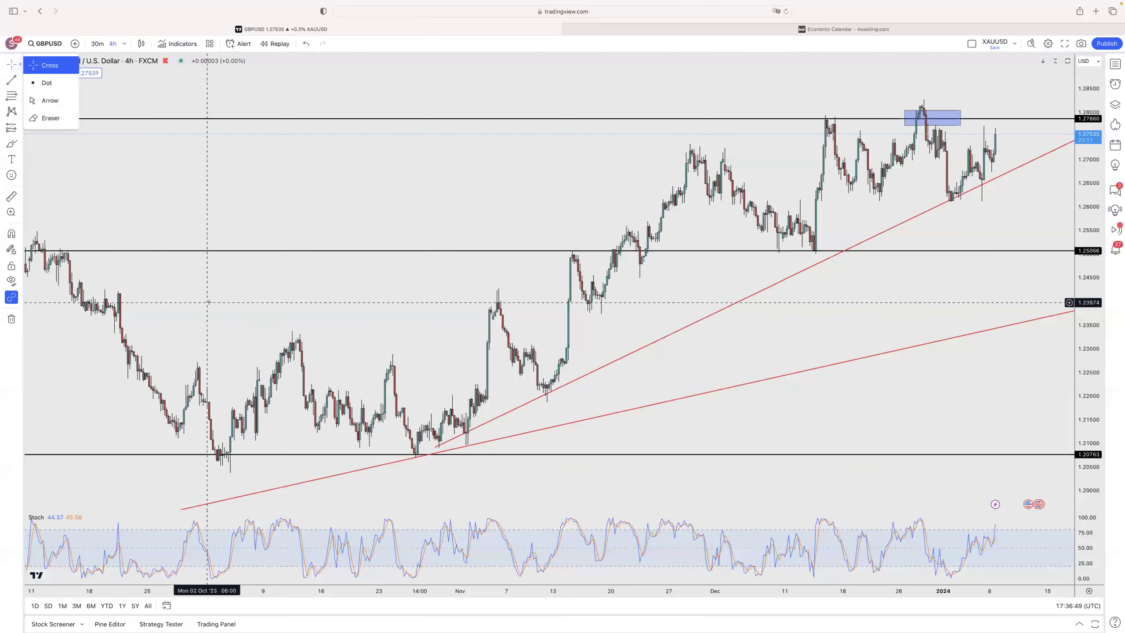
Shift the steeper red trendline so it starts at the 1 November 2023 low, and raise the upper horizontal line to 1.28103.
scroll(516, 174, right, 5)
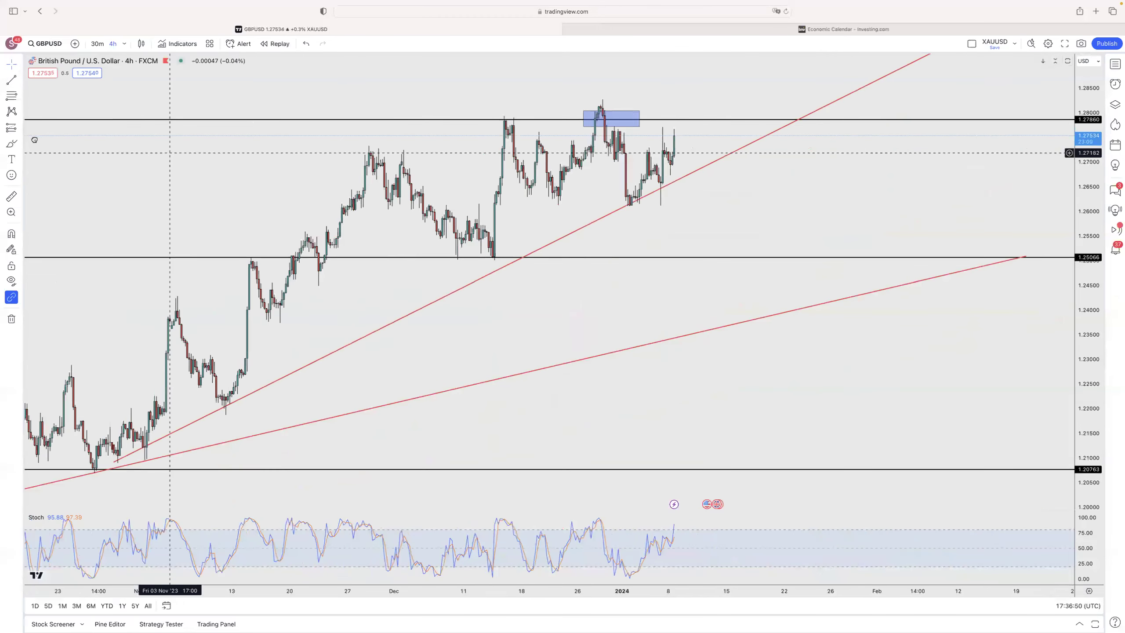
scroll(516, 174, left, 2)
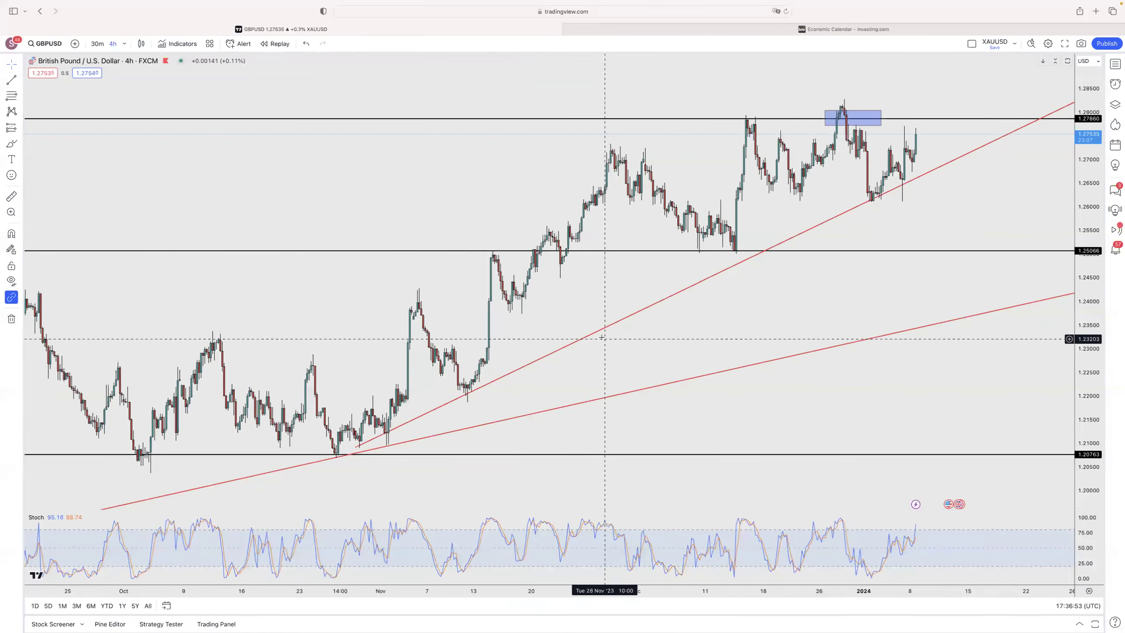
drag(596, 335, 622, 334)
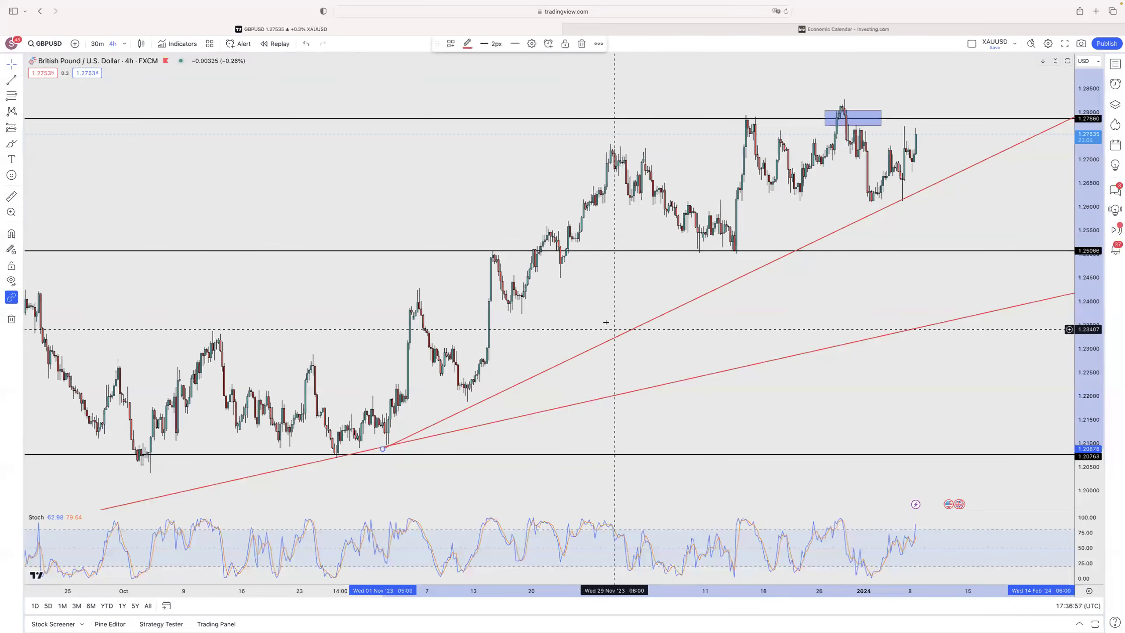
click(446, 328)
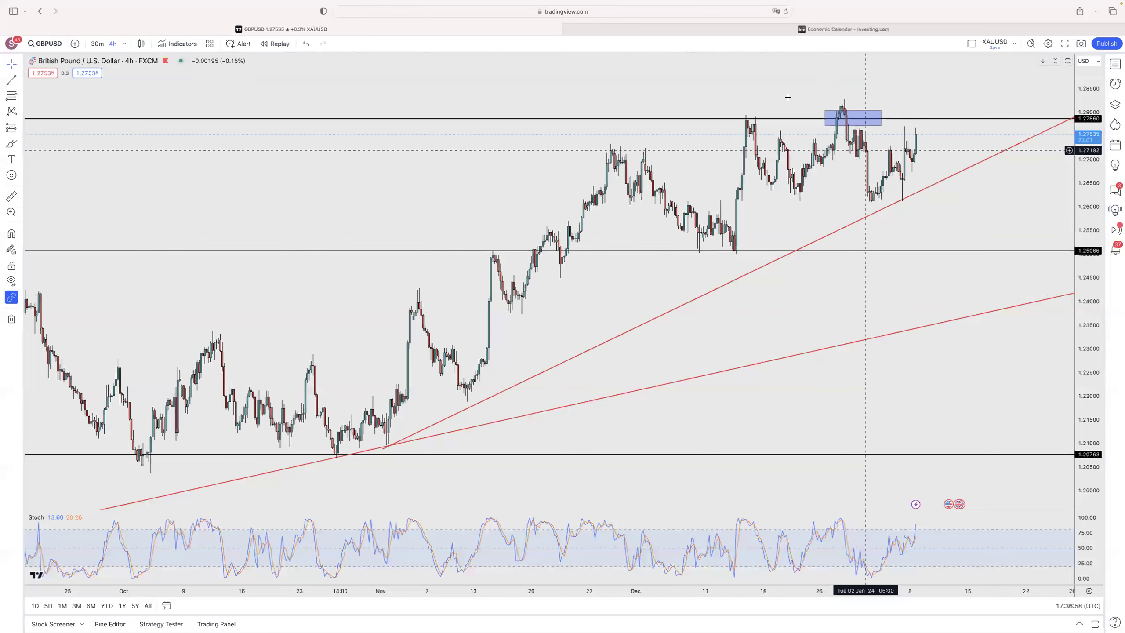
drag(779, 119, 779, 114)
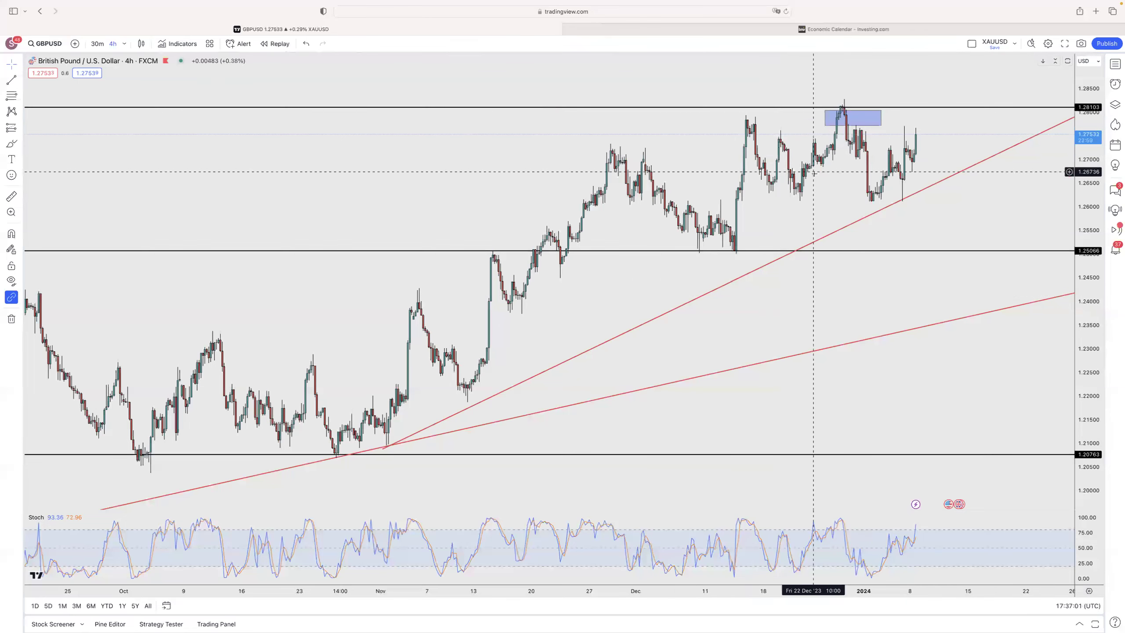
Draw a rectangle zone from 1.28113 down to 1.27735 across the resistance highs, spanning early November 2023 to 25 January 2024.
scroll(793, 186, up, 5)
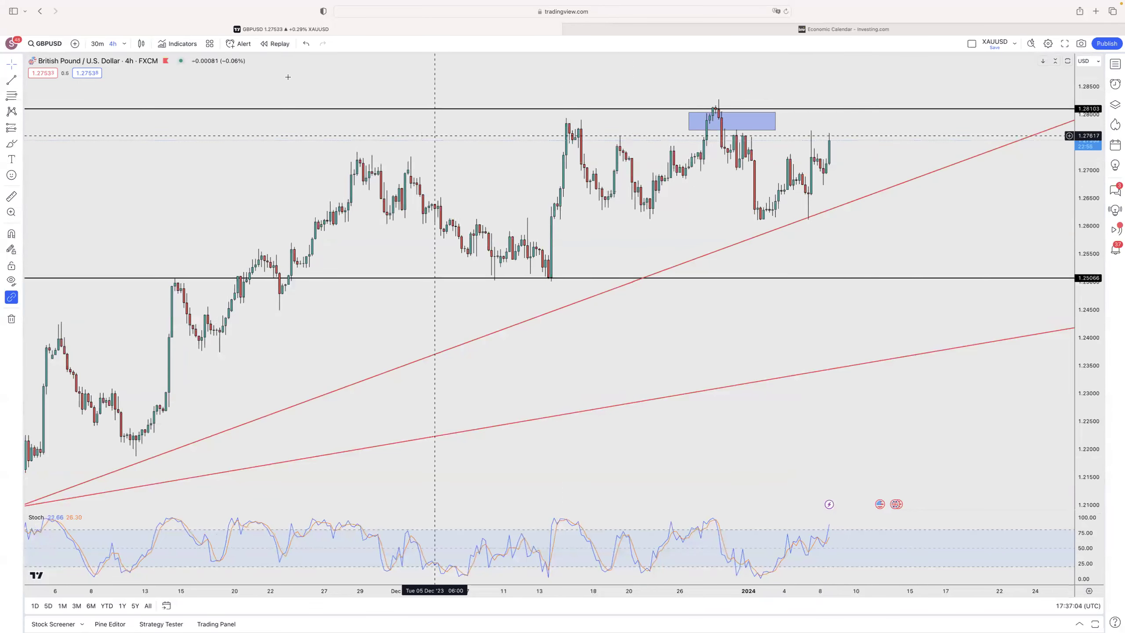
click(19, 143)
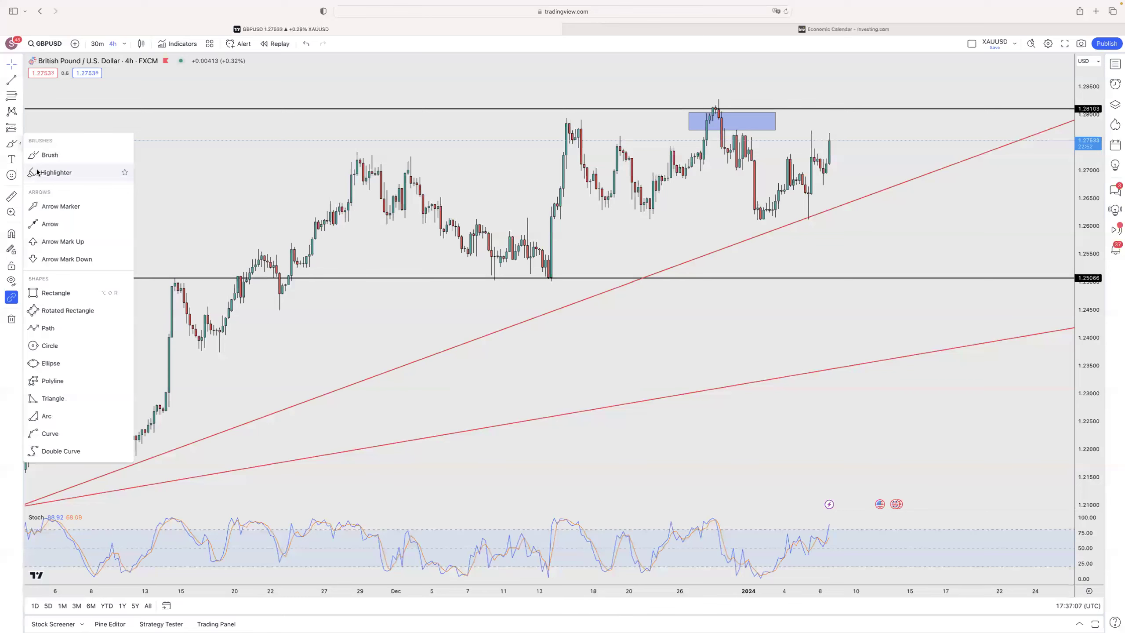
click(56, 294)
click(62, 109)
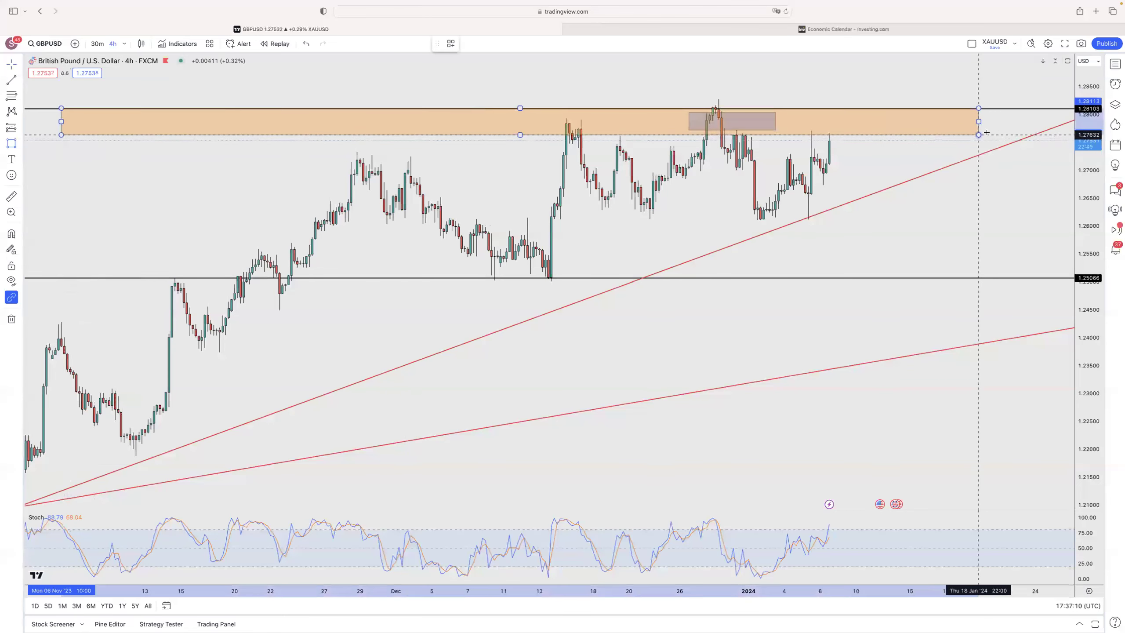
click(1053, 129)
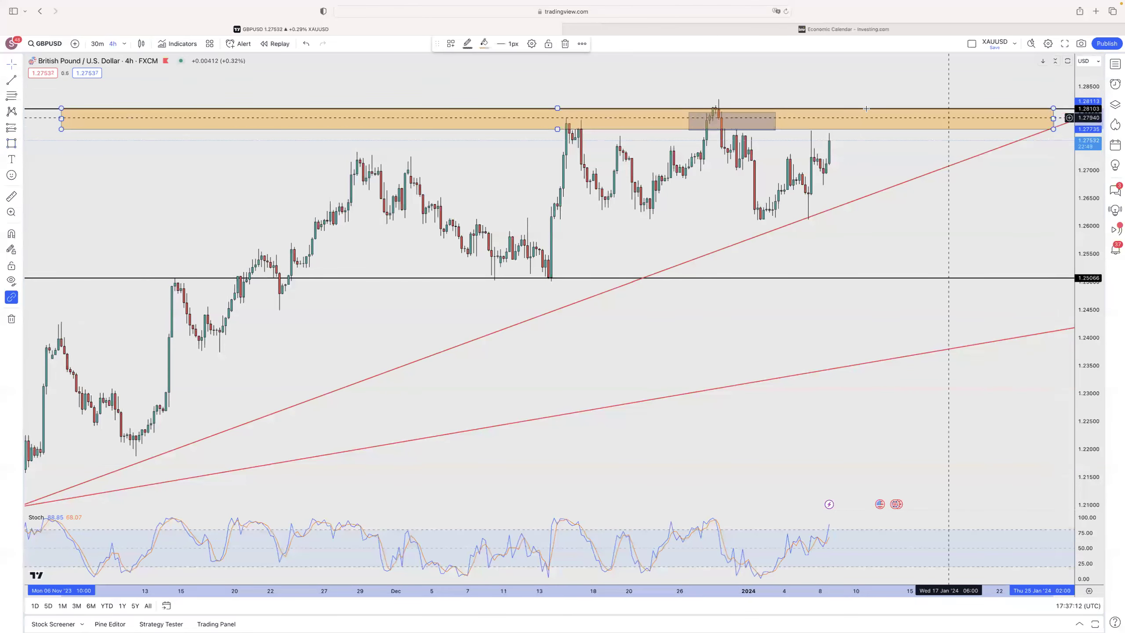
Fill the upper resistance zone green and draw a matching zone from about 1.25448 to 1.25093 along the lower horizontal line, to 24 January 2024.
click(484, 44)
click(515, 73)
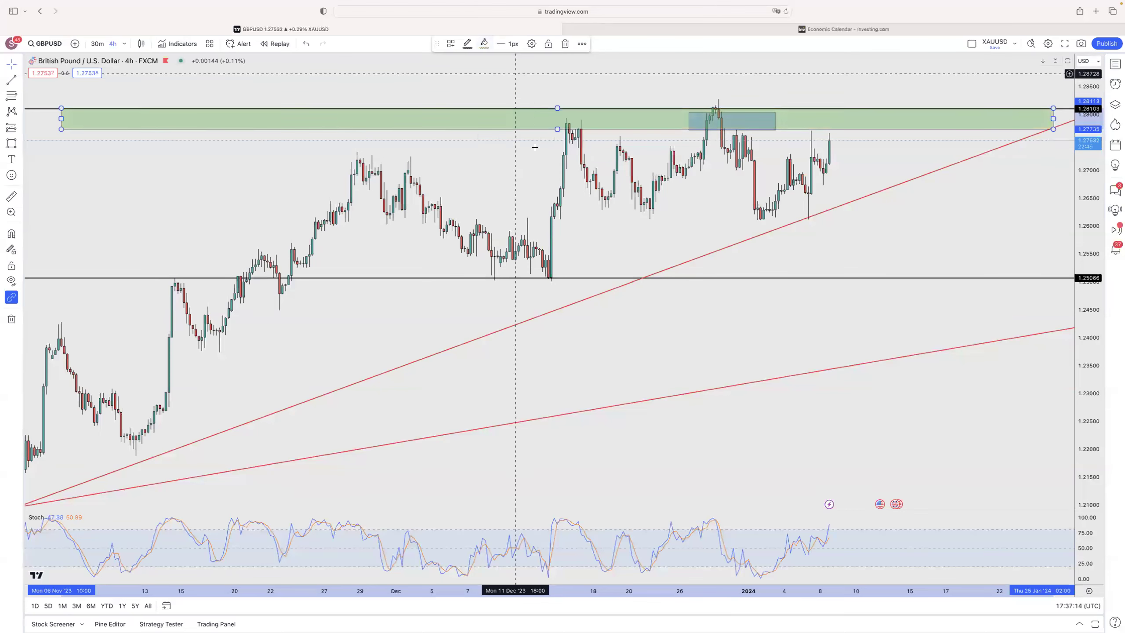
click(133, 288)
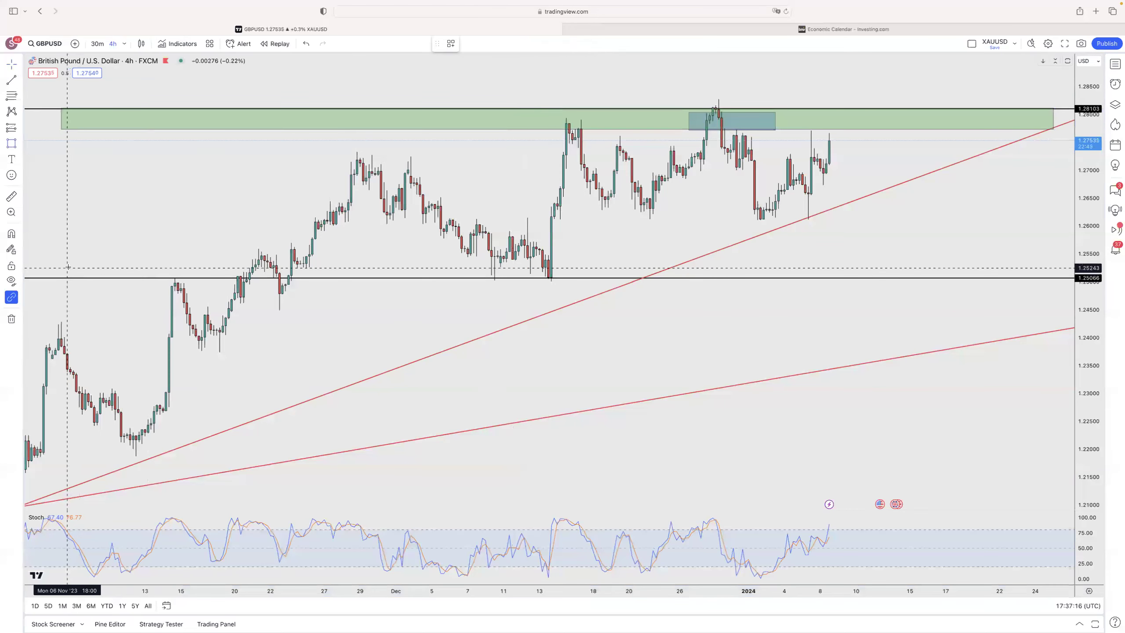
drag(63, 256, 1049, 277)
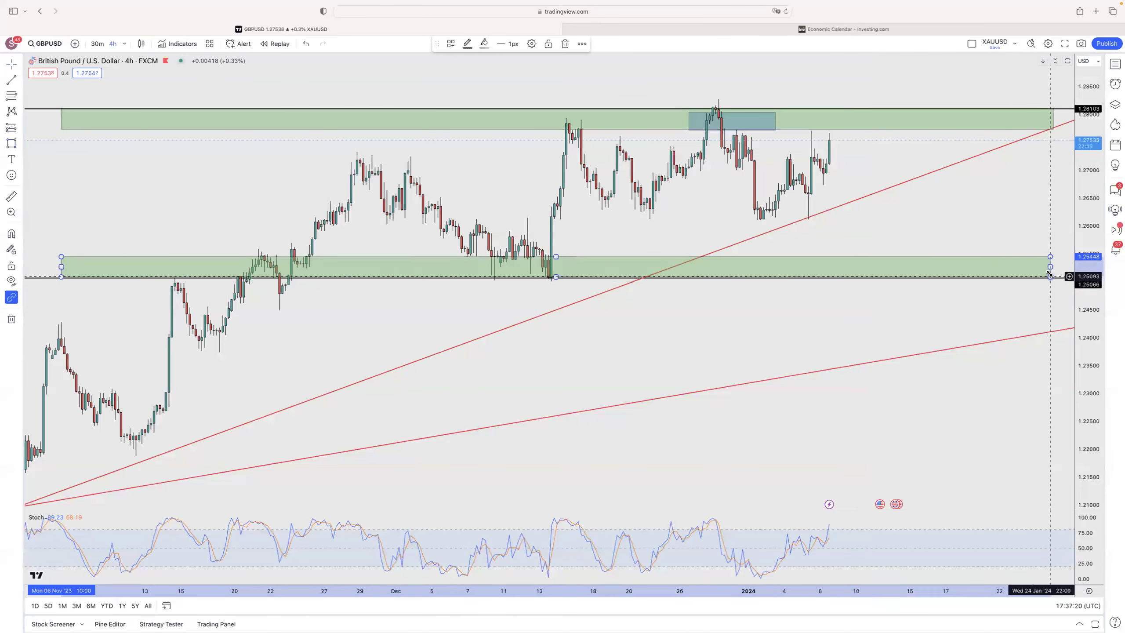
click(345, 186)
Draw a rectangle filling the range between the two green zones, from about 1.27719 to 1.25440, and colour it red.
click(12, 143)
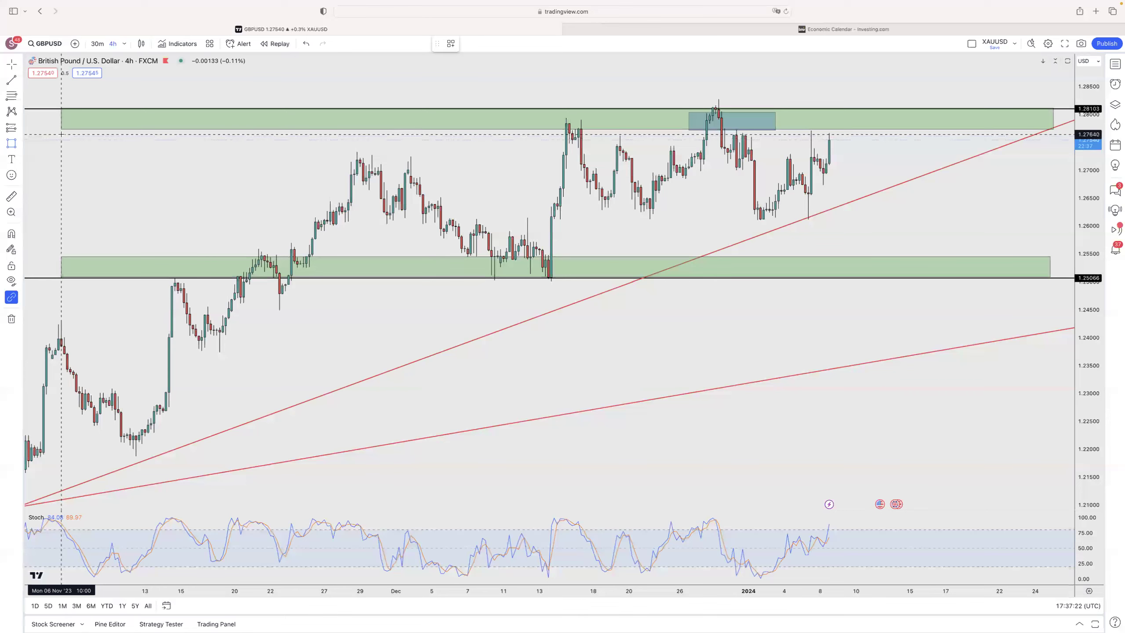
mouse_move(61, 129)
mouse_down()
mouse_move(970, 271)
mouse_move(1052, 256)
mouse_up()
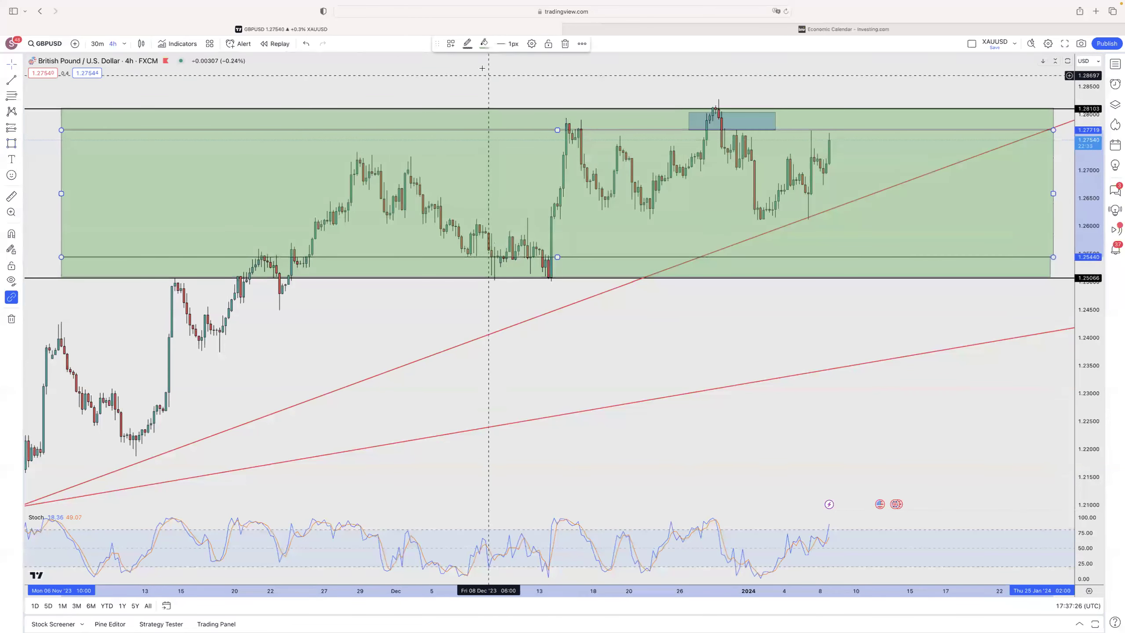
click(484, 43)
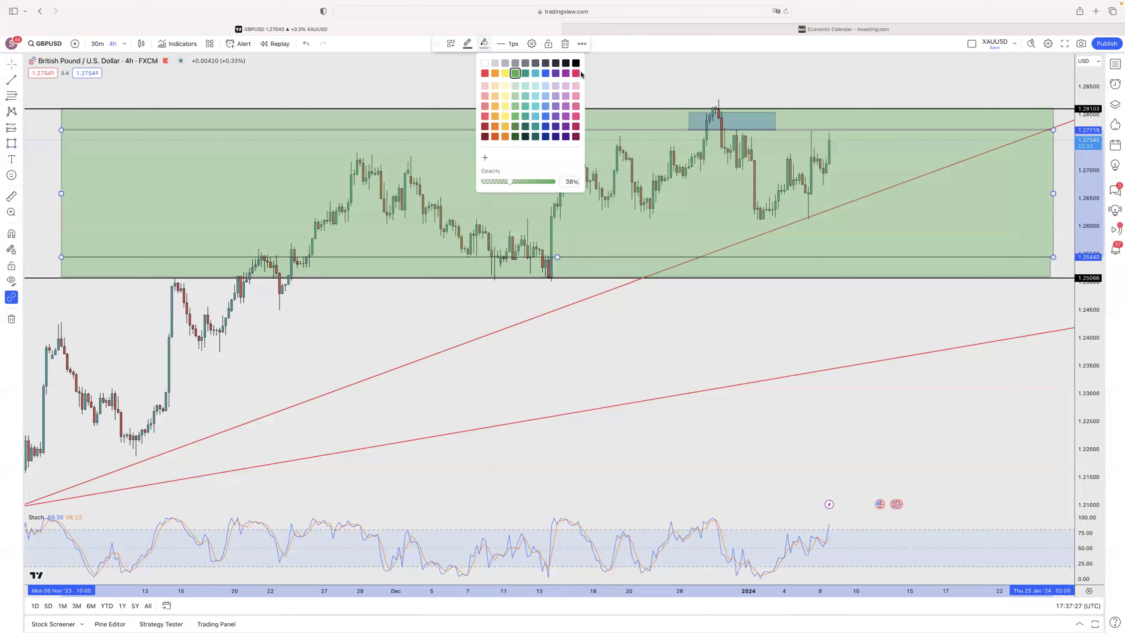
click(485, 74)
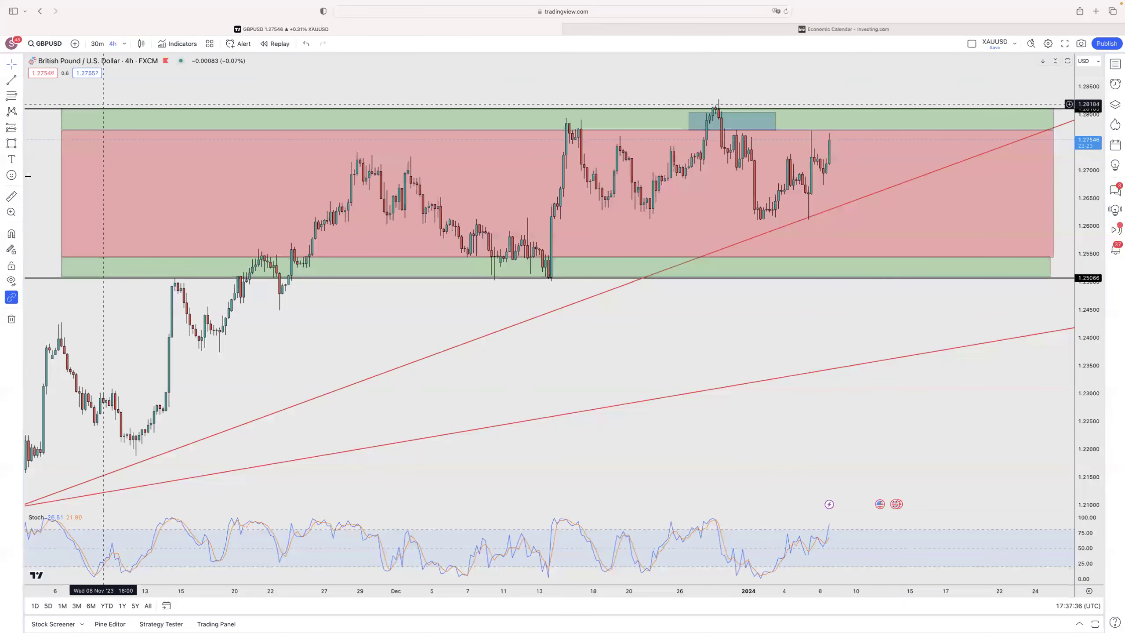
Trace the price swings across the red range with freehand brush strokes from late November to early January and delete the strokes.
click(20, 143)
click(55, 155)
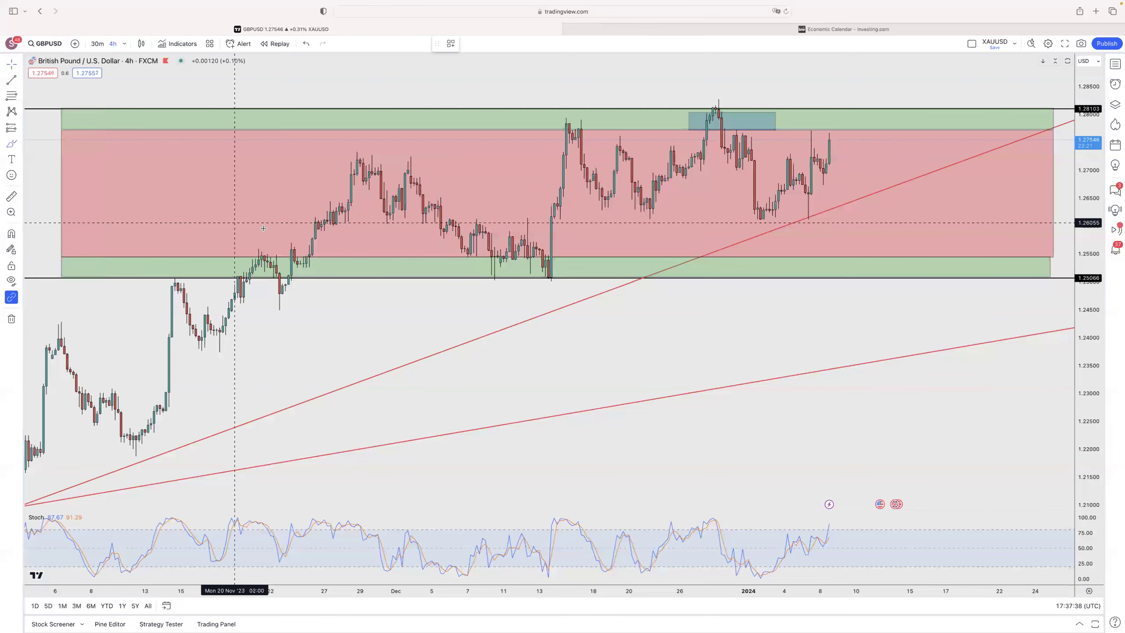
mouse_move(310, 224)
mouse_down()
mouse_move(357, 173)
mouse_move(381, 212)
mouse_up()
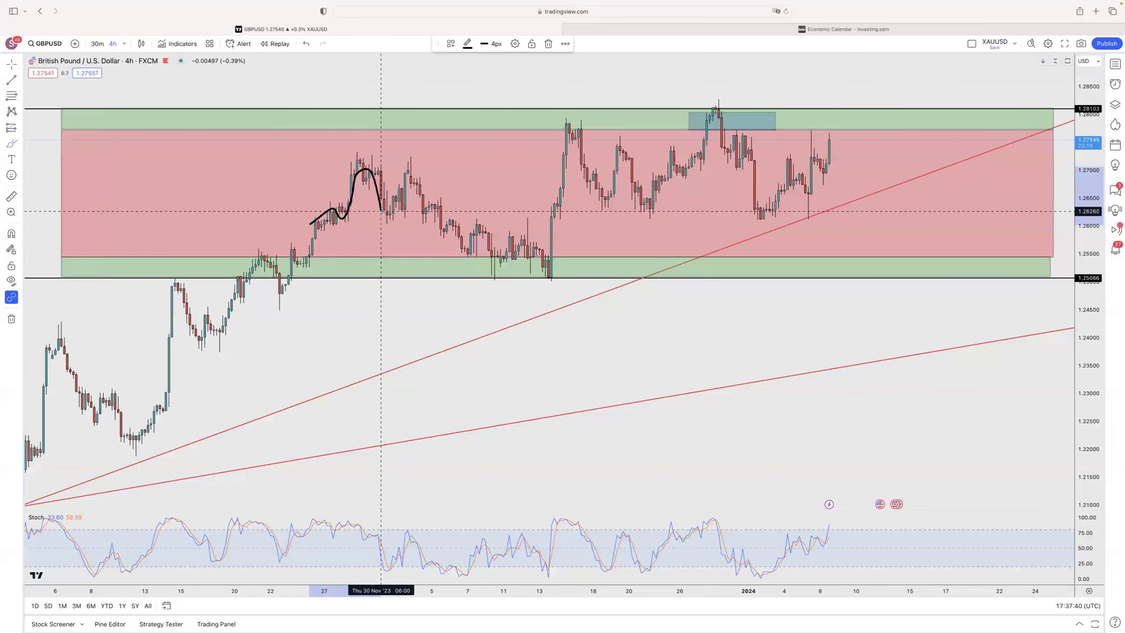
mouse_move(404, 175)
mouse_down()
mouse_move(504, 286)
mouse_move(523, 246)
mouse_move(542, 277)
mouse_move(561, 120)
mouse_move(573, 142)
mouse_move(584, 125)
mouse_move(591, 173)
mouse_move(617, 144)
mouse_move(675, 169)
mouse_move(714, 97)
mouse_move(723, 151)
mouse_move(740, 139)
mouse_move(762, 220)
mouse_move(786, 165)
mouse_move(803, 210)
mouse_move(826, 161)
mouse_up()
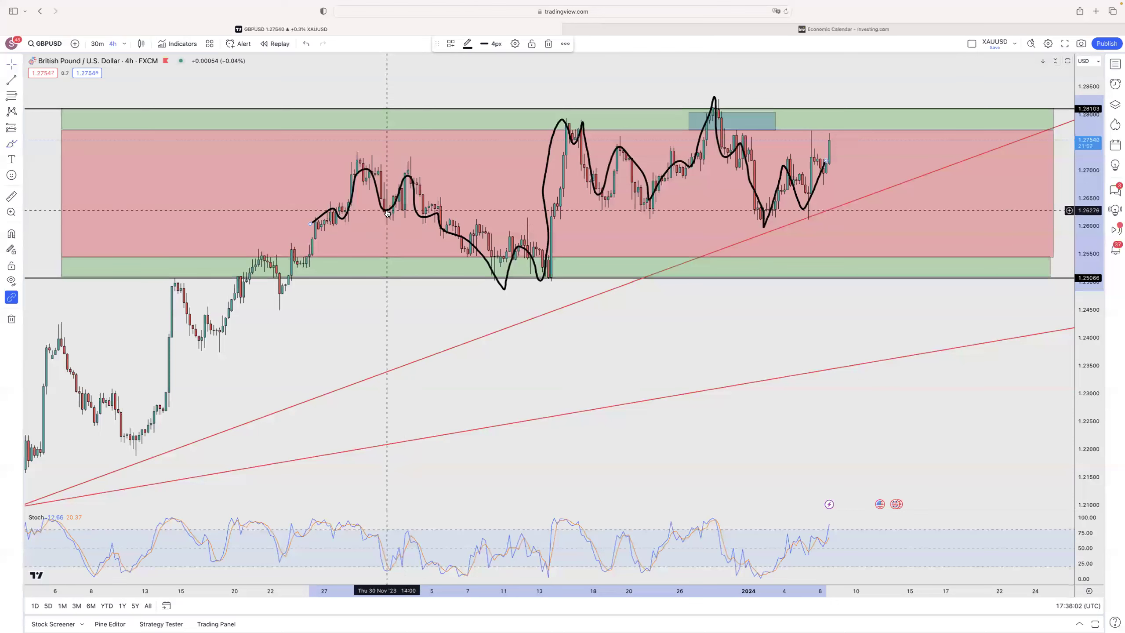
key(Delete)
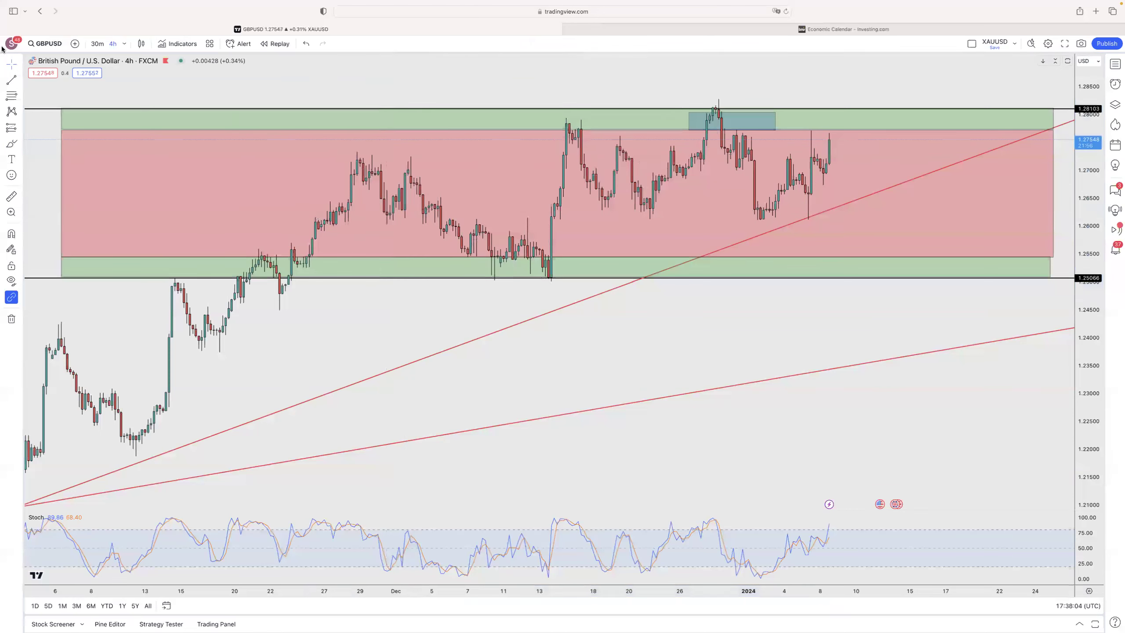
Load the FXCM USDCHF chart and switch it to the daily timeframe.
click(45, 47)
text(USDCHF)
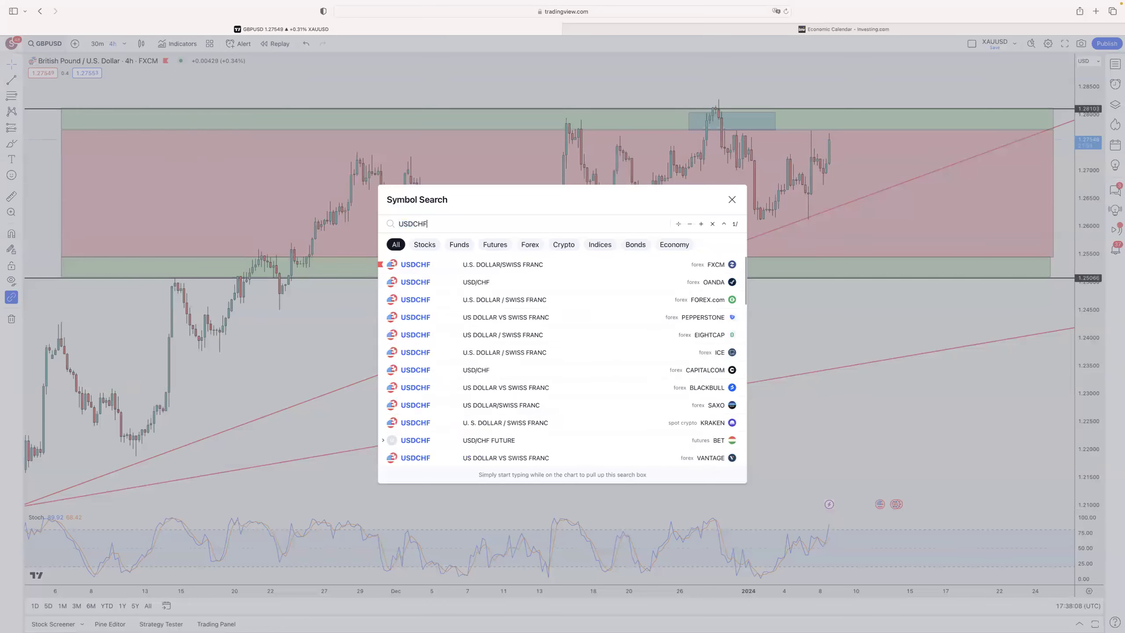
key(Return)
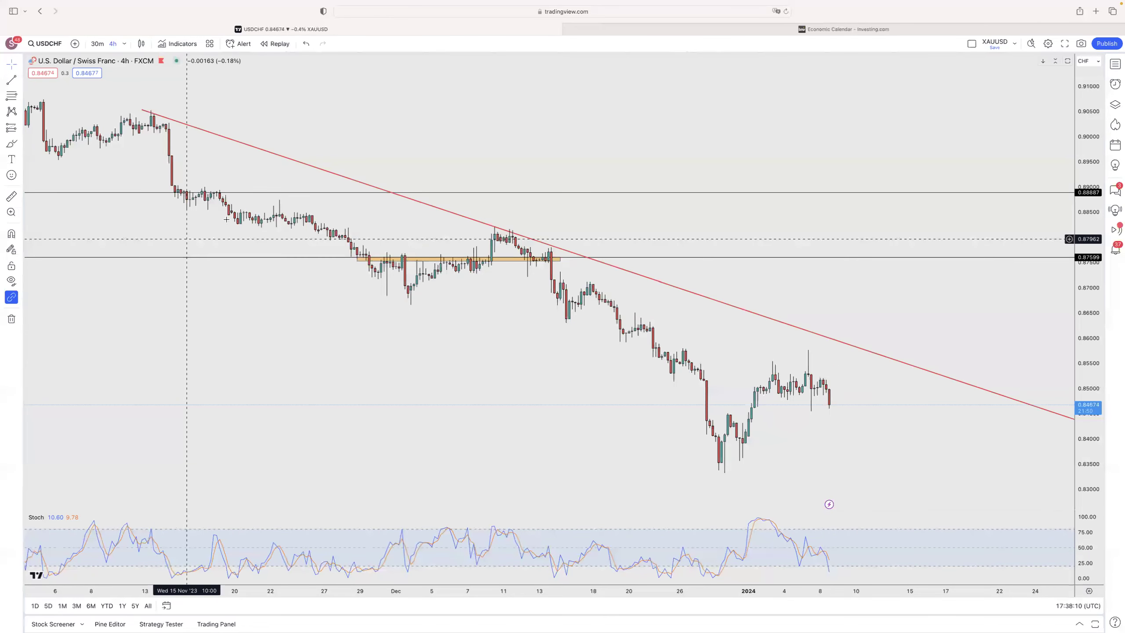
click(123, 43)
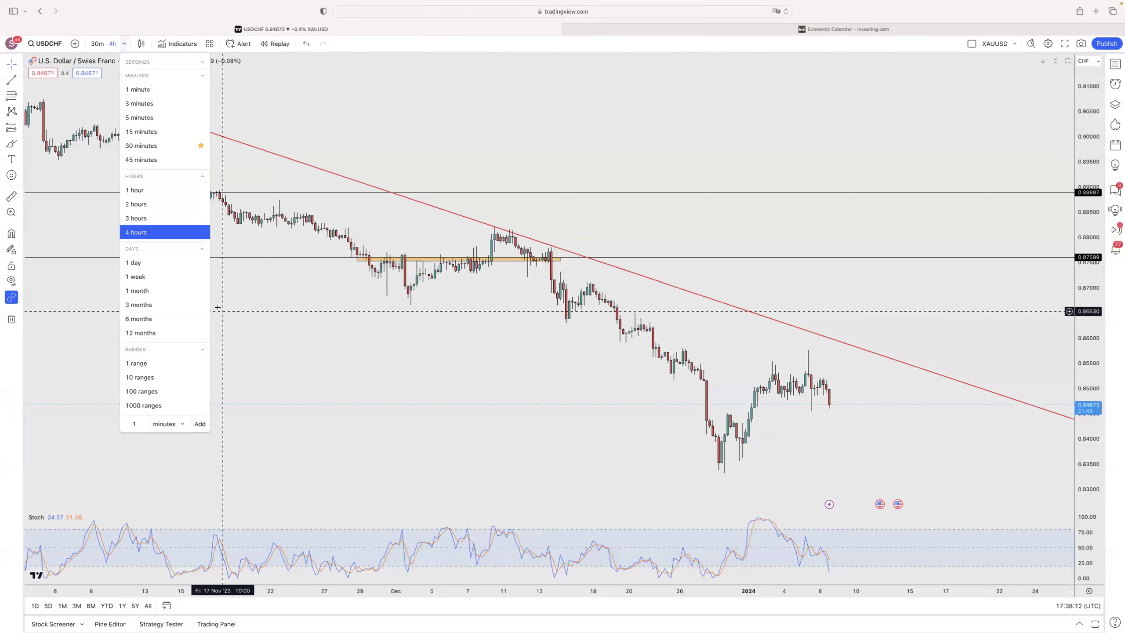
click(158, 264)
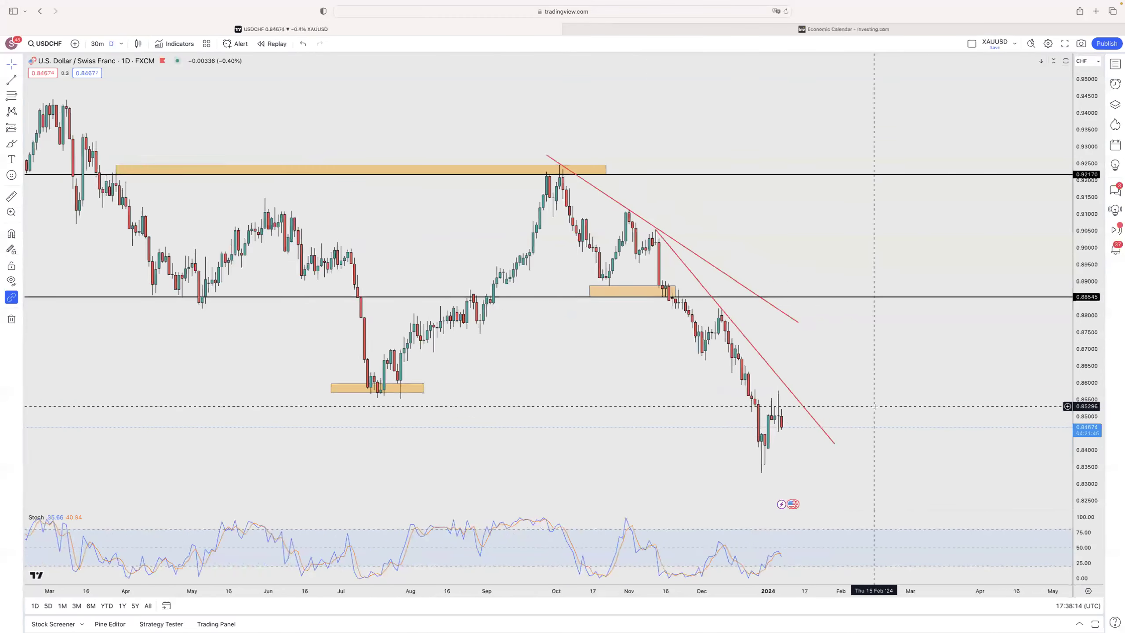
scroll(874, 406, up, 3)
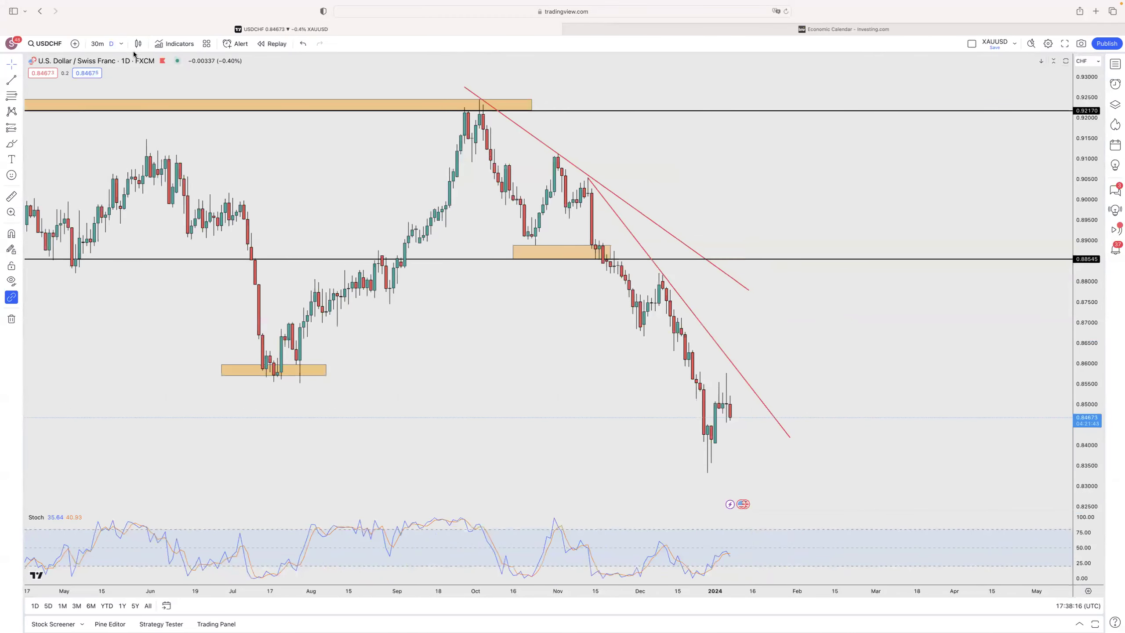
Switch the USDCHF chart to the weekly timeframe and remove all of its drawings.
click(121, 44)
click(163, 280)
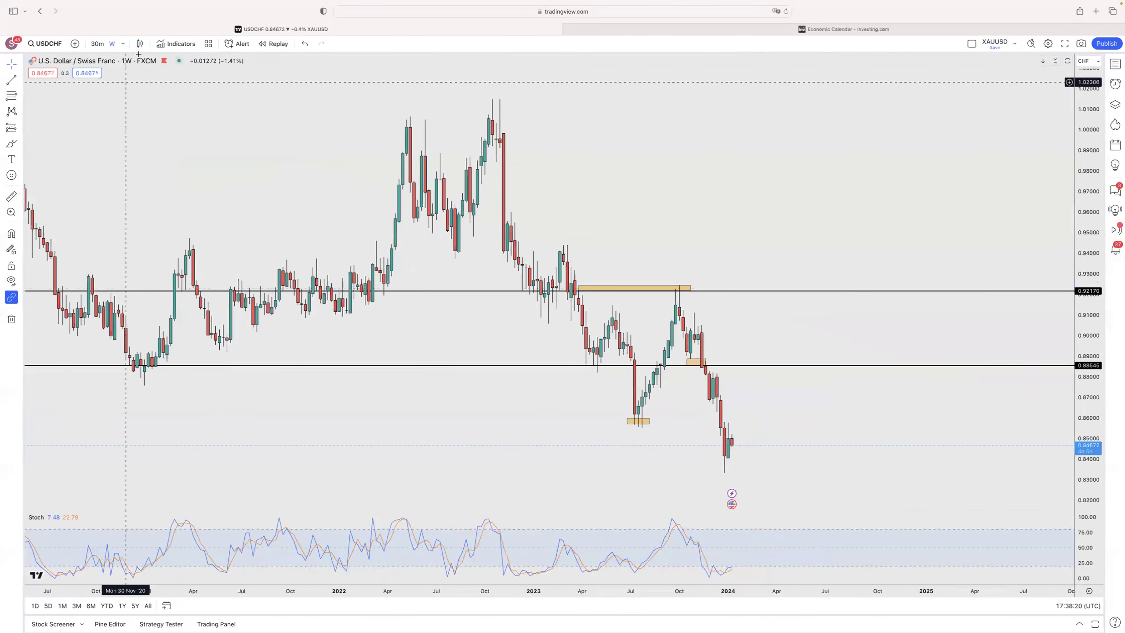
click(122, 44)
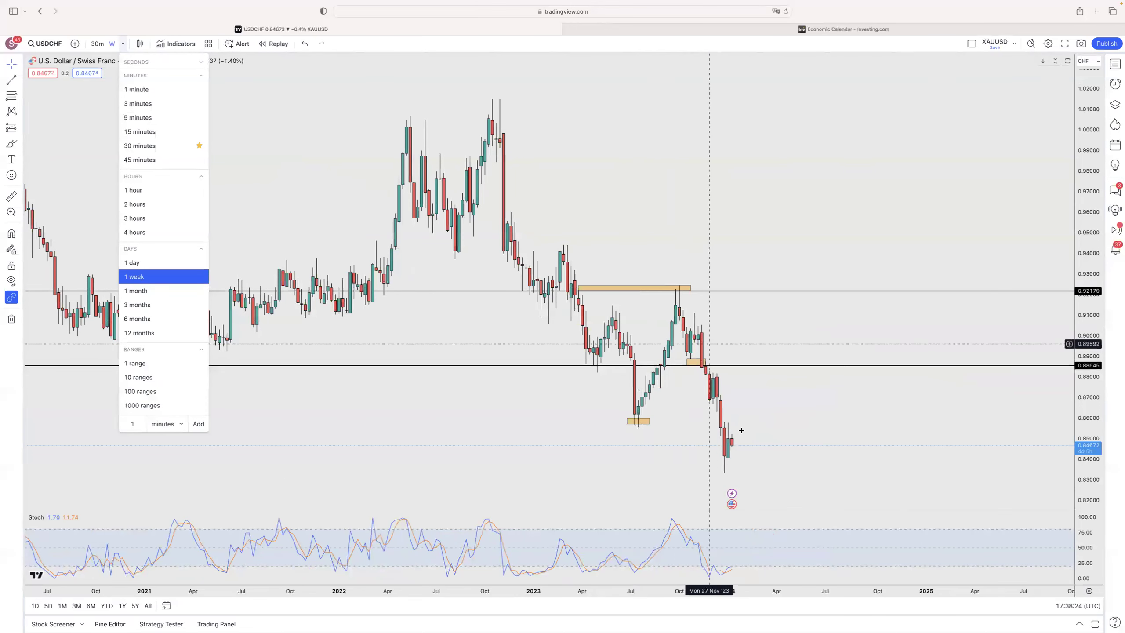
click(266, 336)
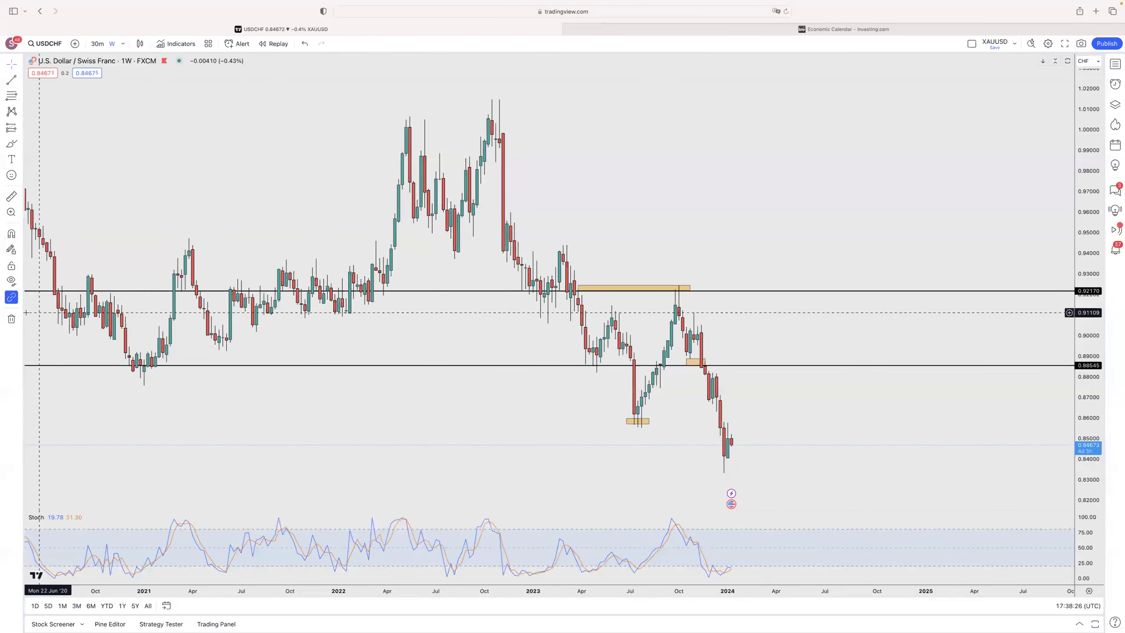
click(12, 318)
click(44, 318)
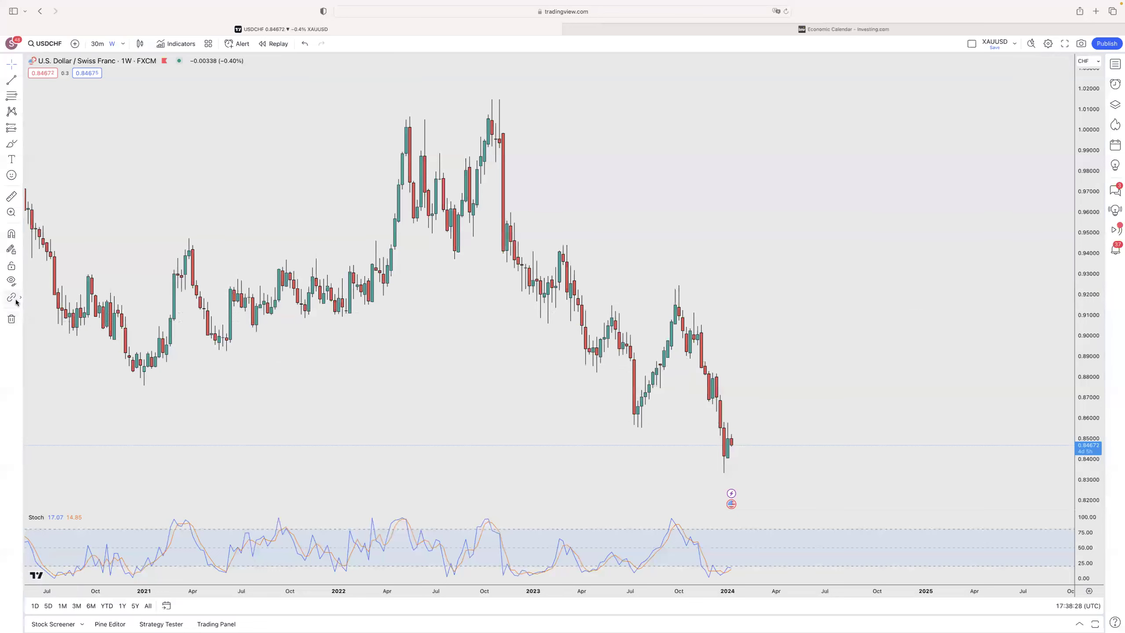
Set new drawings to sync globally and repeat the removal of drawings from the USDCHF chart.
click(19, 302)
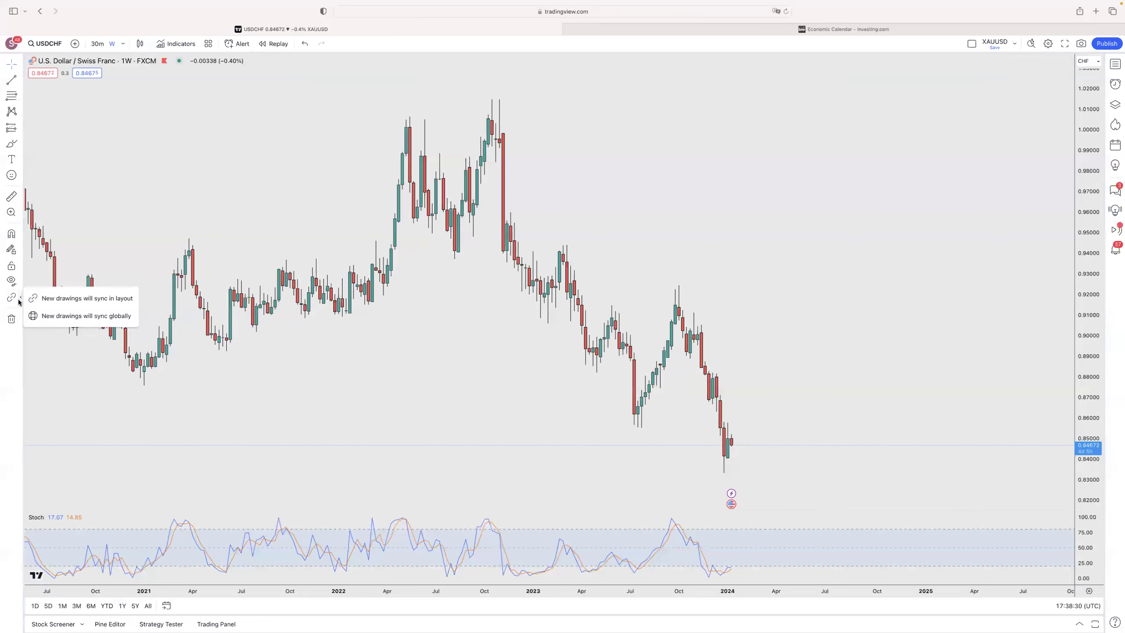
click(19, 299)
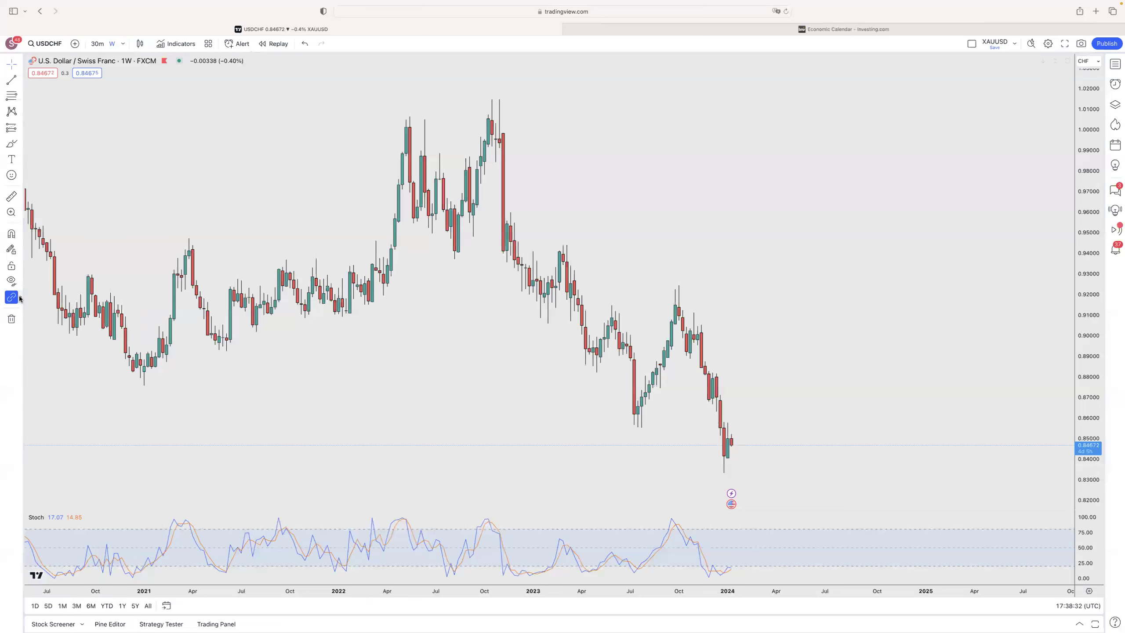
click(20, 299)
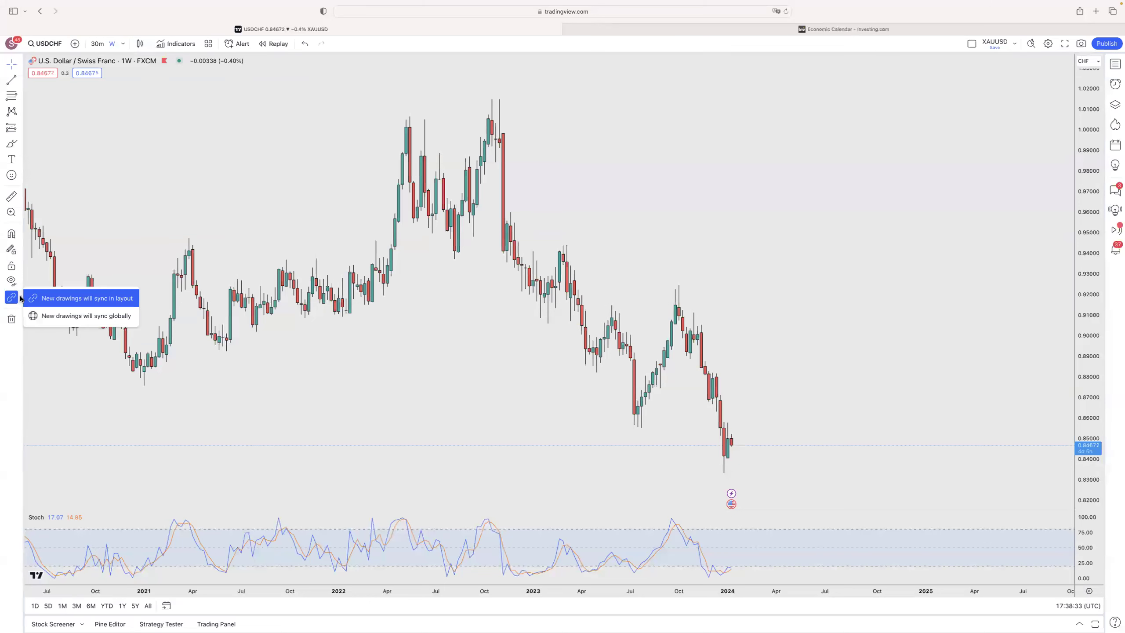
click(65, 317)
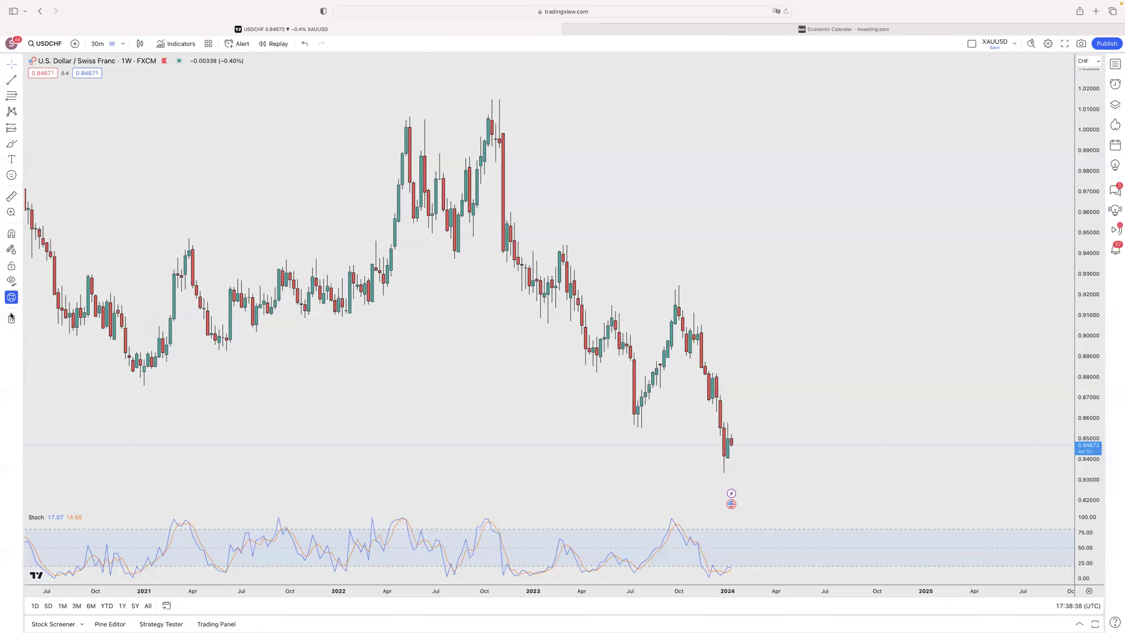
click(11, 318)
click(58, 318)
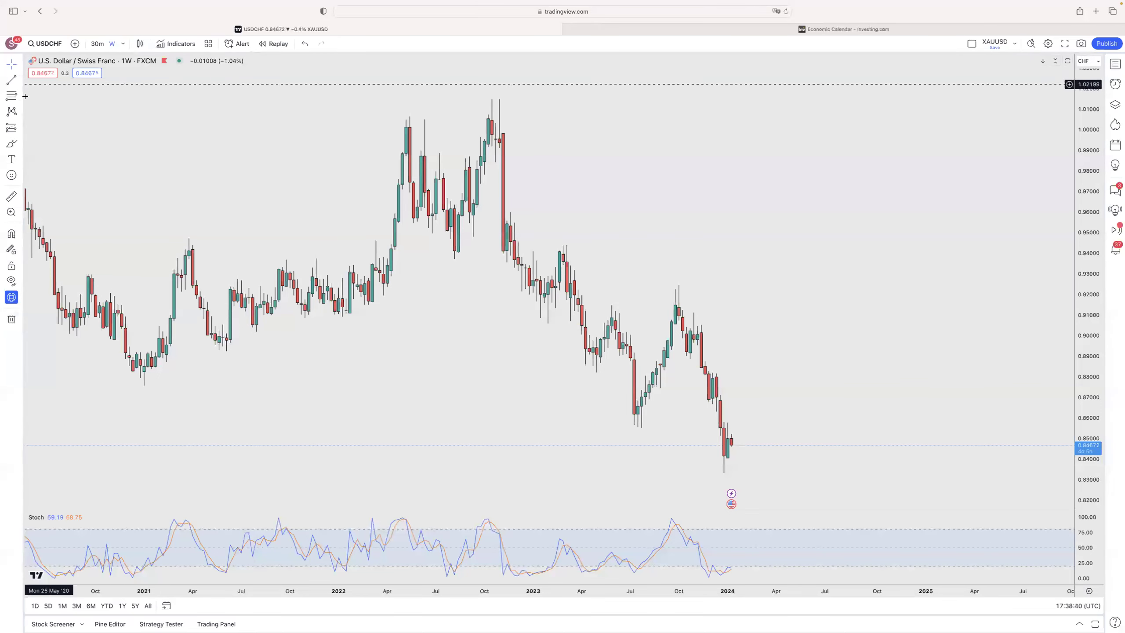
Draw a falling trendline on the USDCHF daily chart from the 4 October 2023 high at about 0.923 to about 0.84 in mid-April 2024.
click(125, 45)
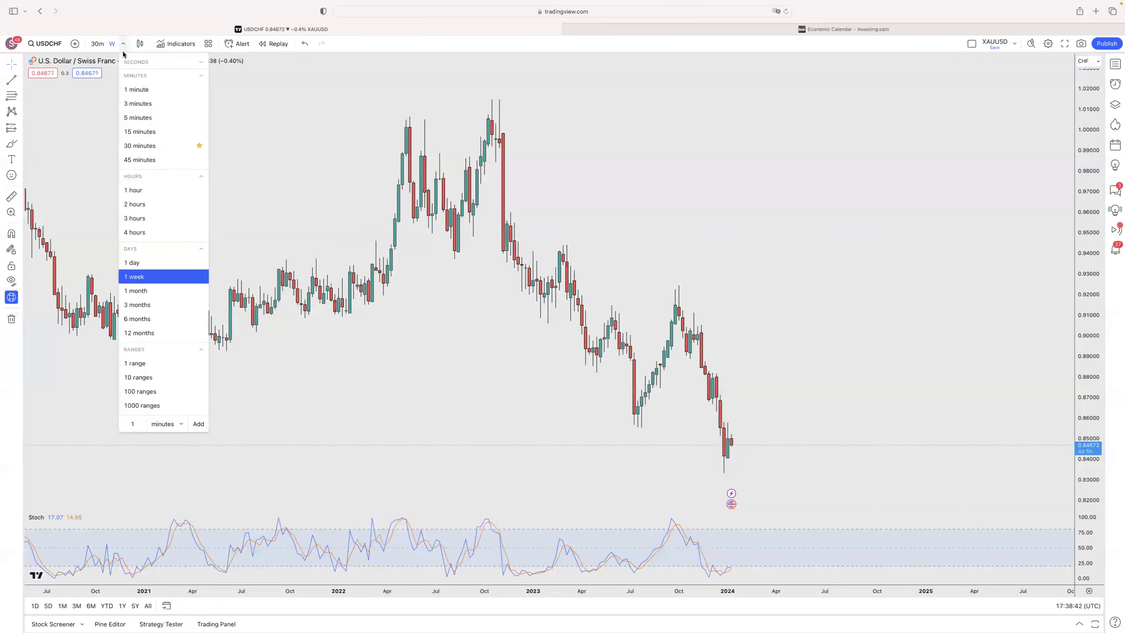
click(163, 264)
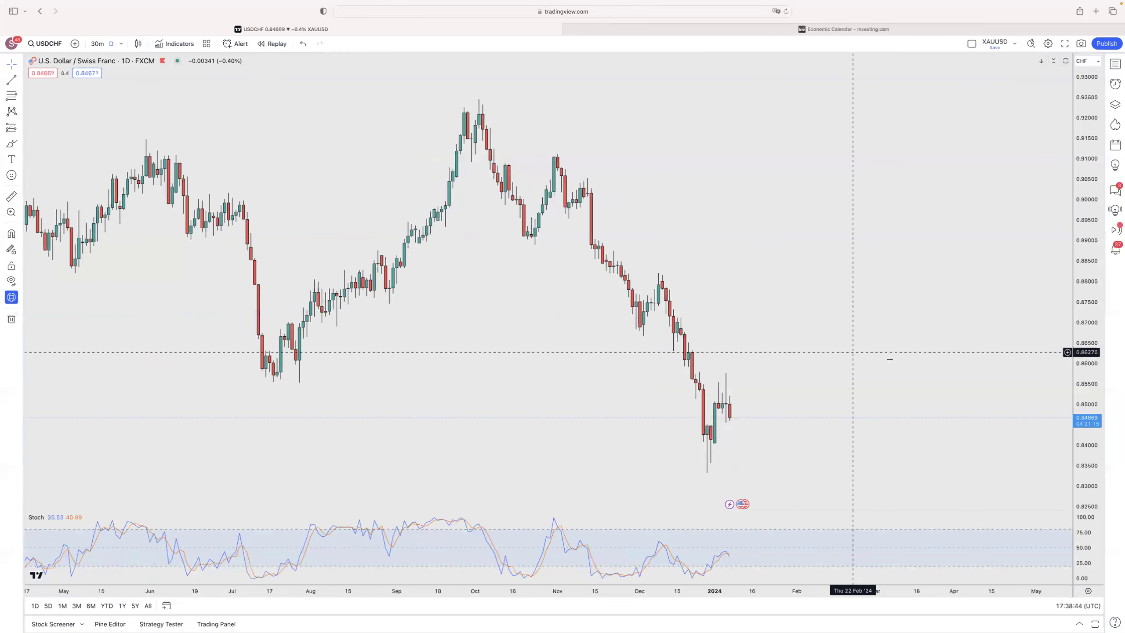
click(11, 80)
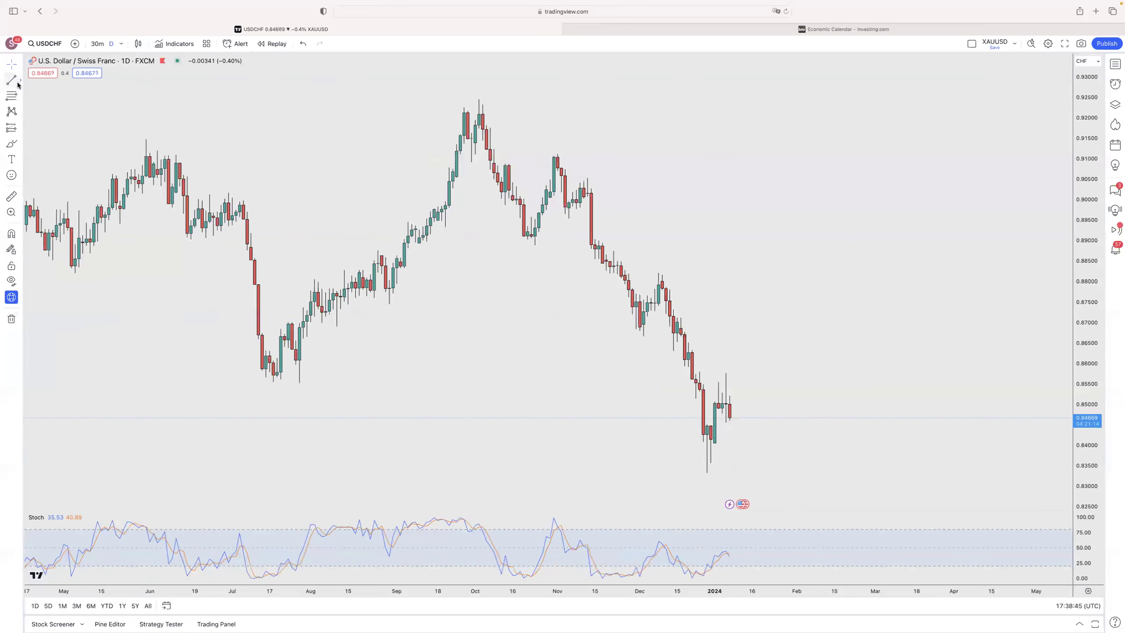
click(483, 104)
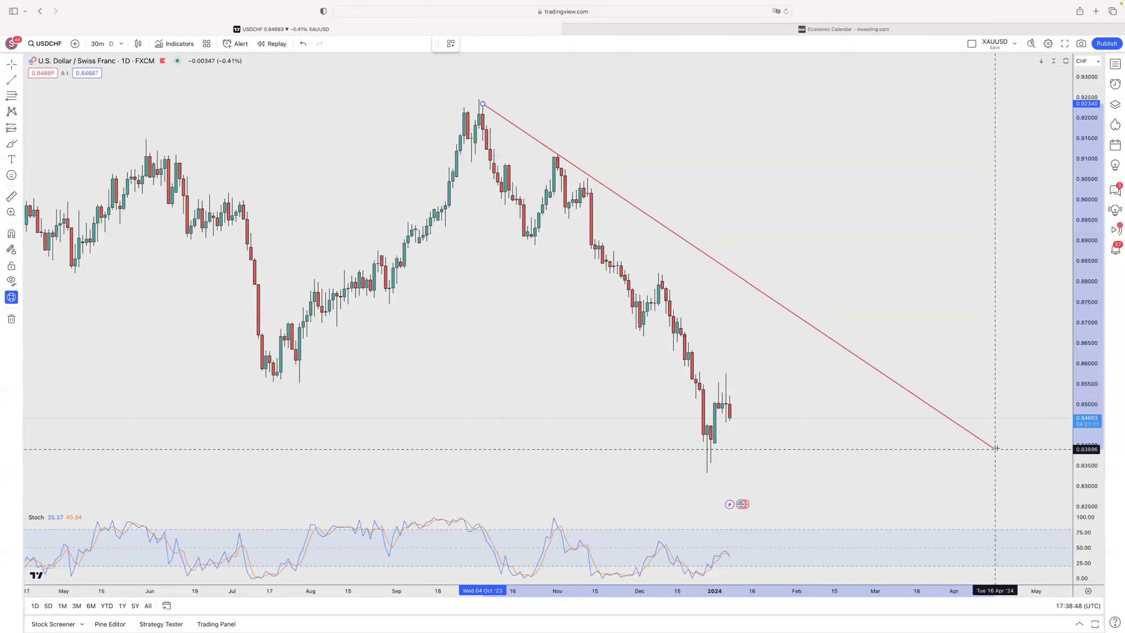
click(998, 446)
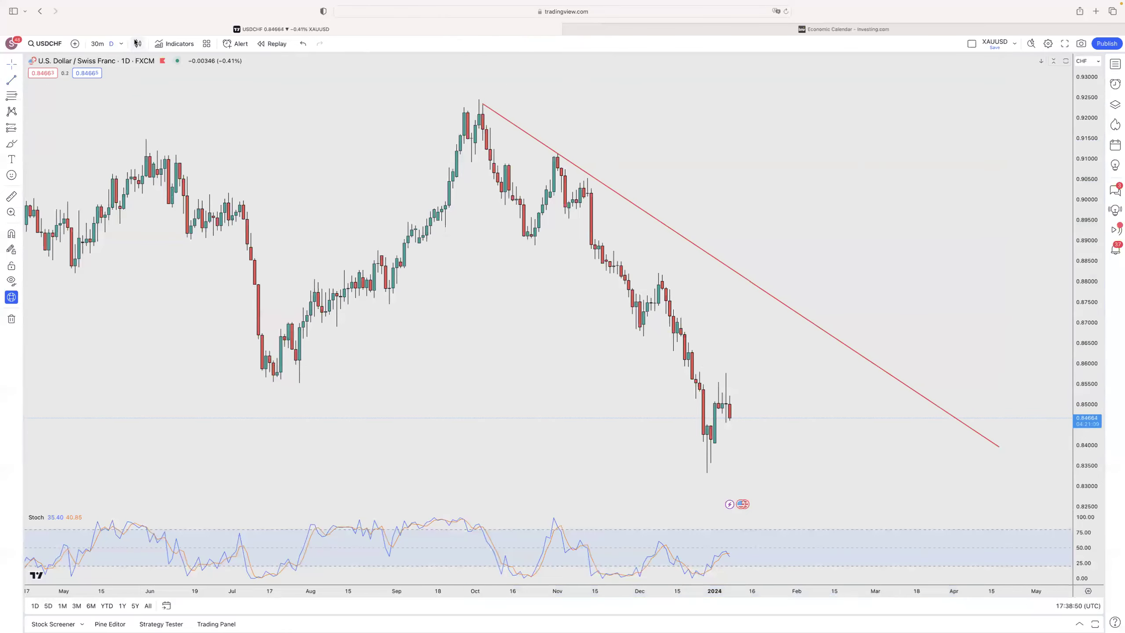
Switch the USDCHF chart to the 4-hour timeframe, showing the price action from October 2023 onwards.
scroll(515, 453, down, 5)
scroll(516, 453, up, 5)
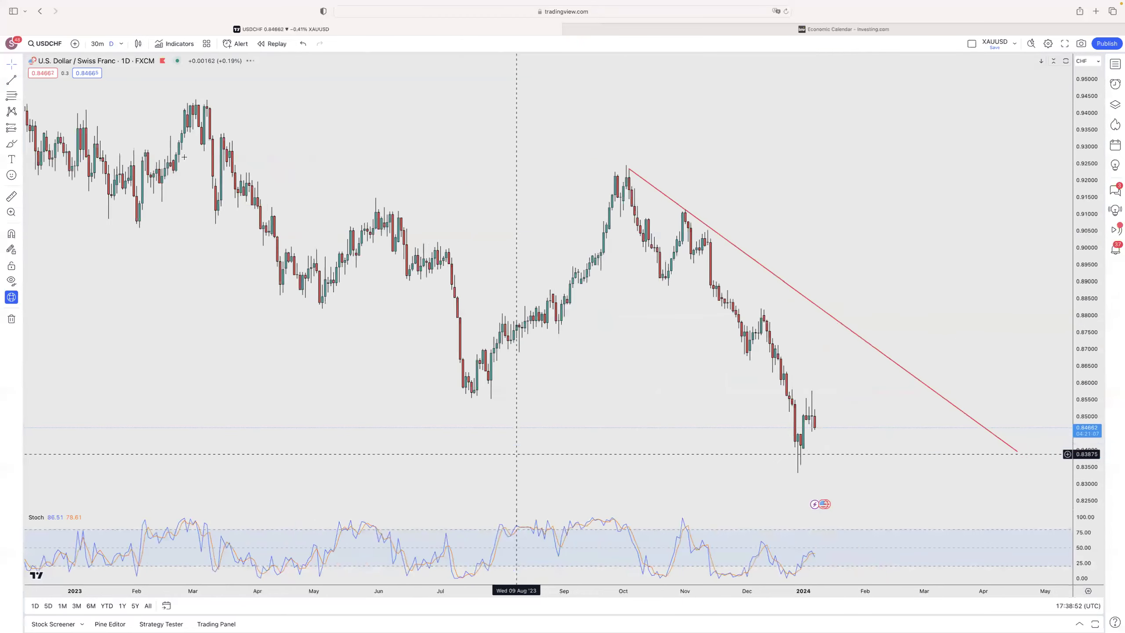
click(121, 44)
click(146, 231)
scroll(533, 338, down, 5)
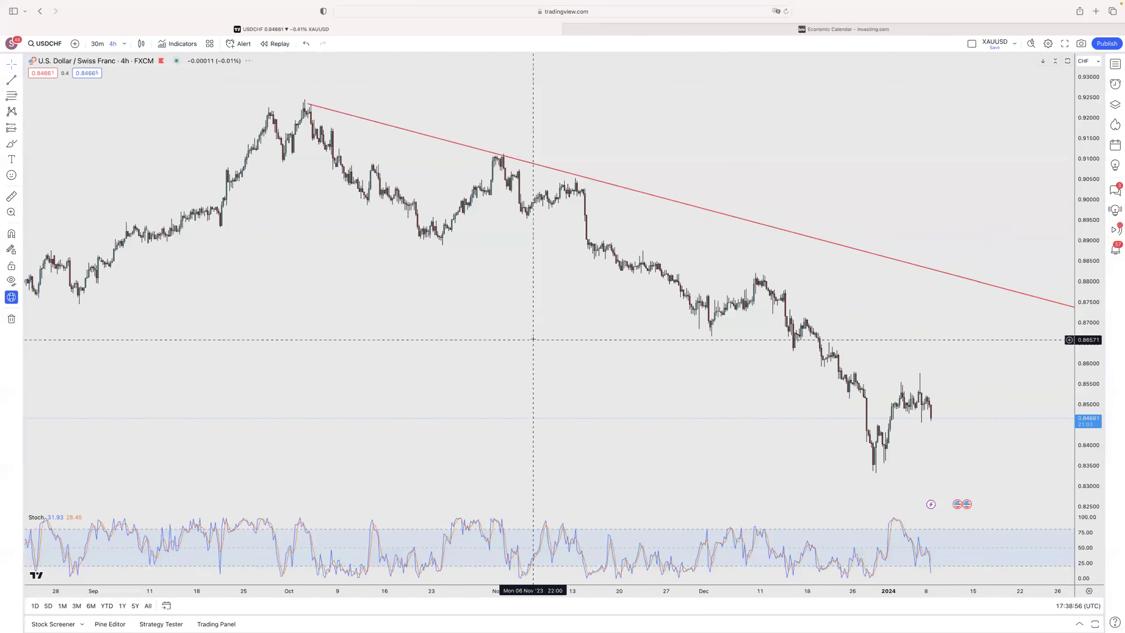
scroll(533, 339, up, 5)
scroll(533, 339, right, 5)
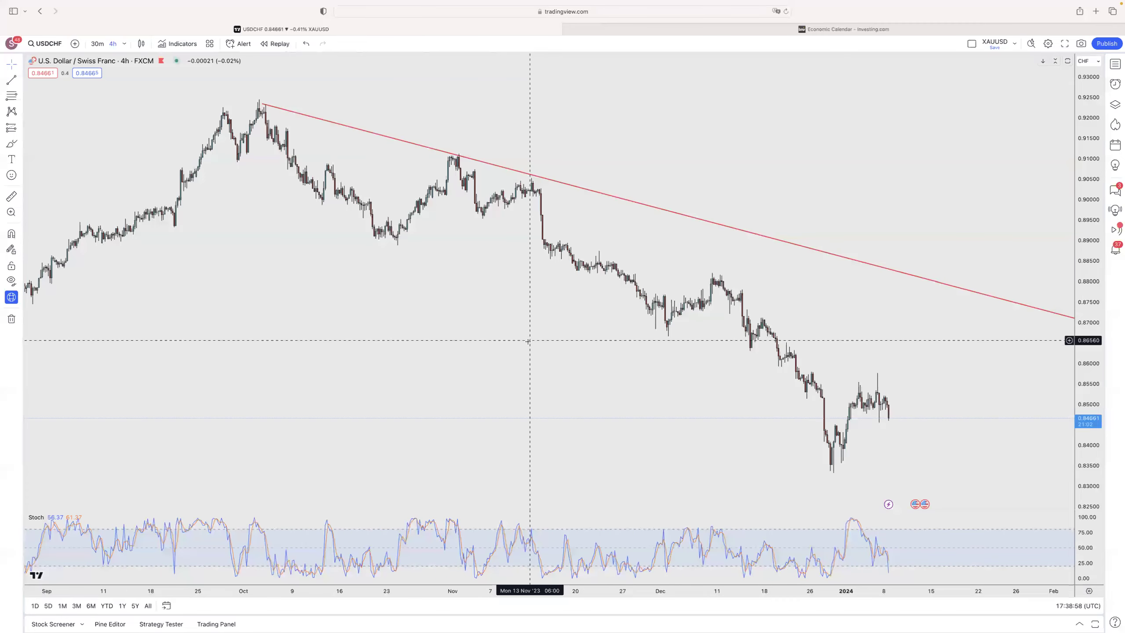
Draw a steeper falling trendline from the 13 November 2023 high at 0.90514 over the December high to about 0.8438 on 29 January 2024.
click(12, 79)
click(380, 179)
click(942, 428)
click(979, 429)
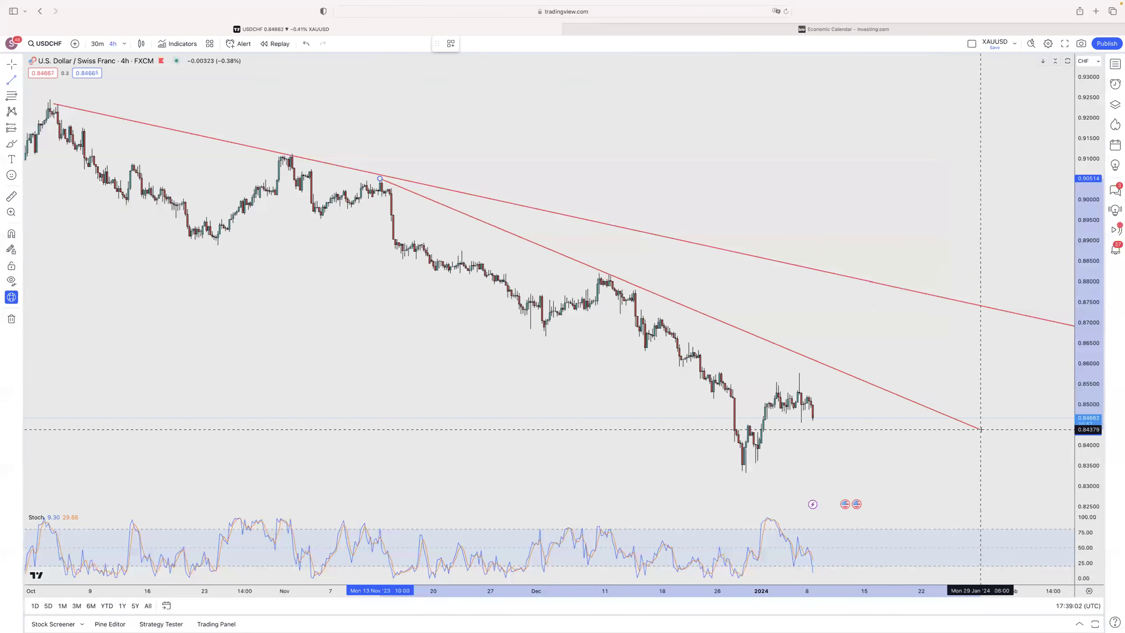
click(973, 381)
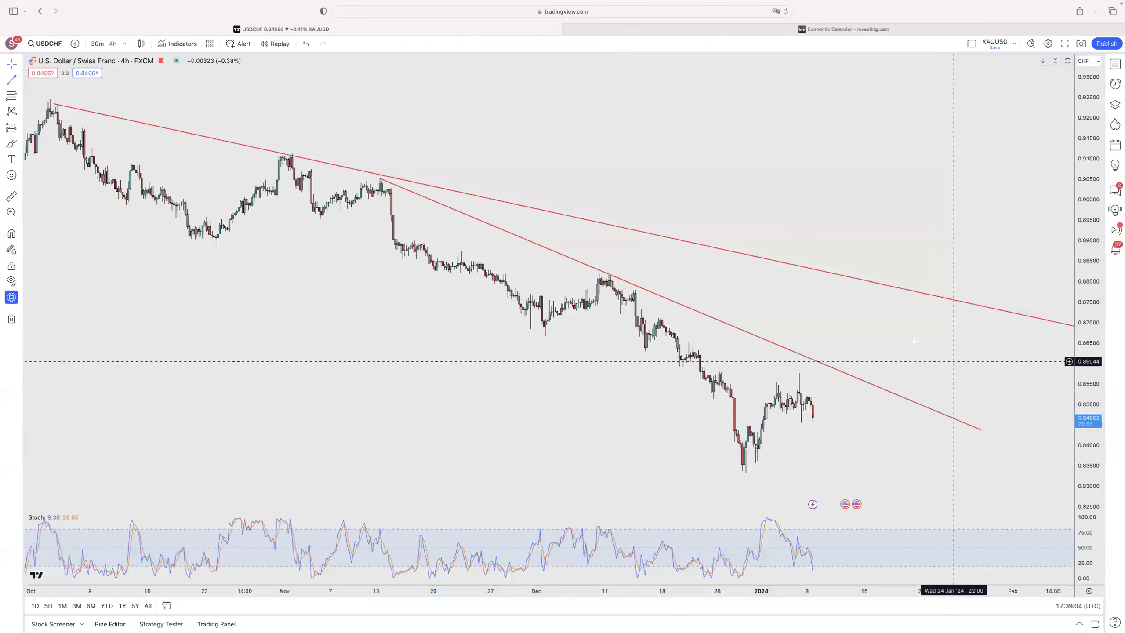
Draw horizontal levels on the USDCHF 4-hour chart at about 0.92265 near the October 2023 high and about 0.88107 at the December high.
scroll(830, 376, down, 5)
scroll(830, 377, left, 5)
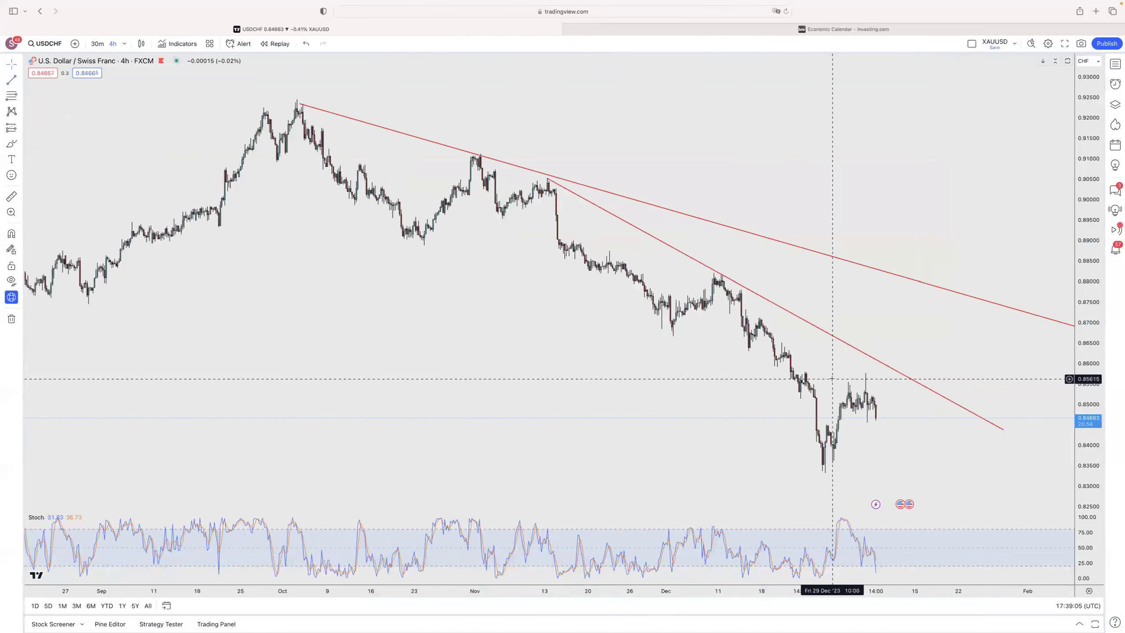
click(20, 82)
click(66, 179)
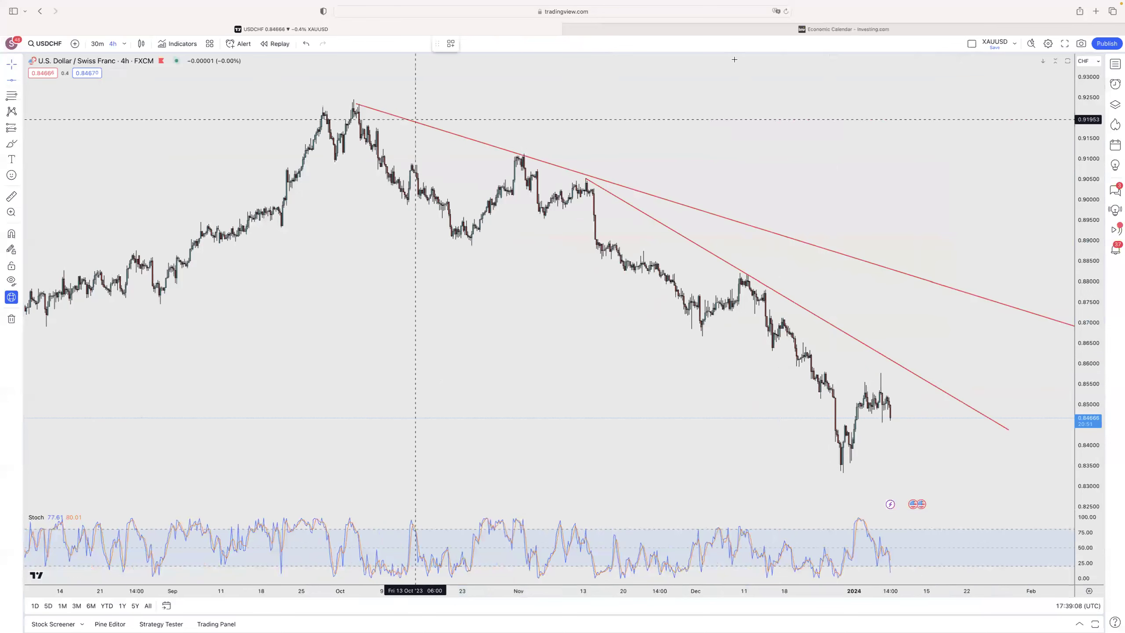
click(781, 107)
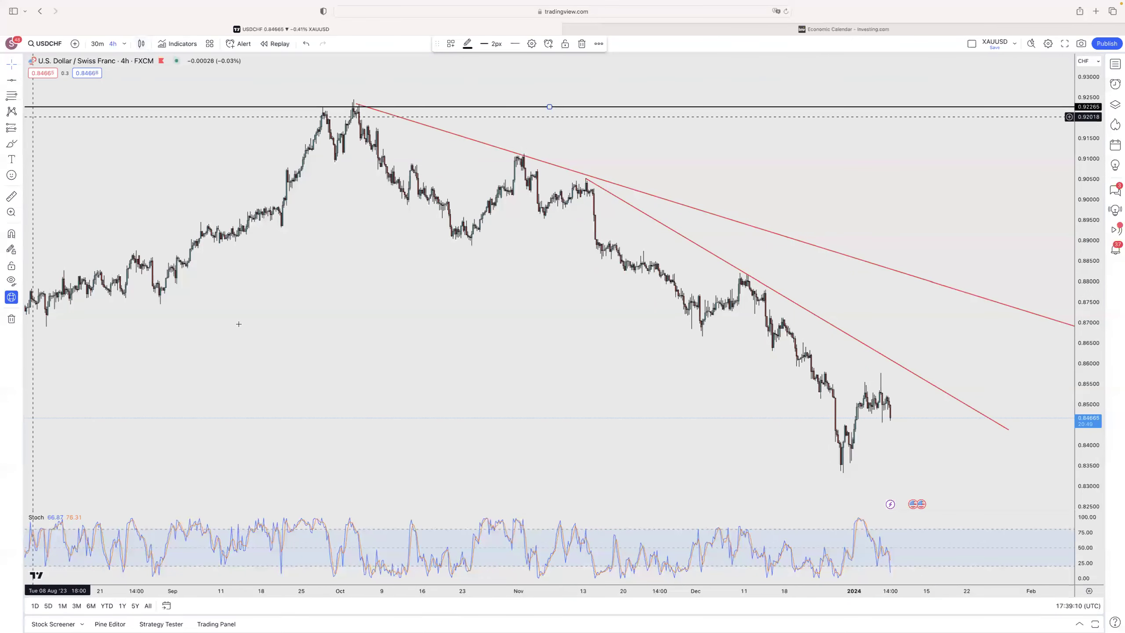
click(514, 304)
click(549, 277)
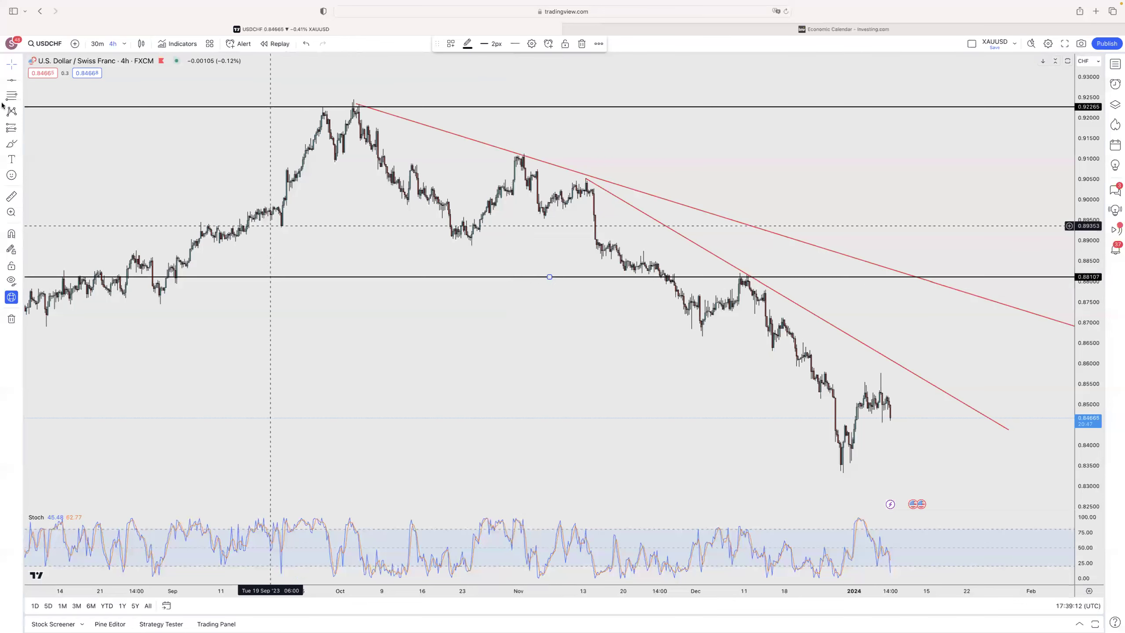
Add horizontal levels to the USDCHF chart at about 0.83466 near the December low, 0.85759 at the January high and 0.91075 at the November high.
click(39, 94)
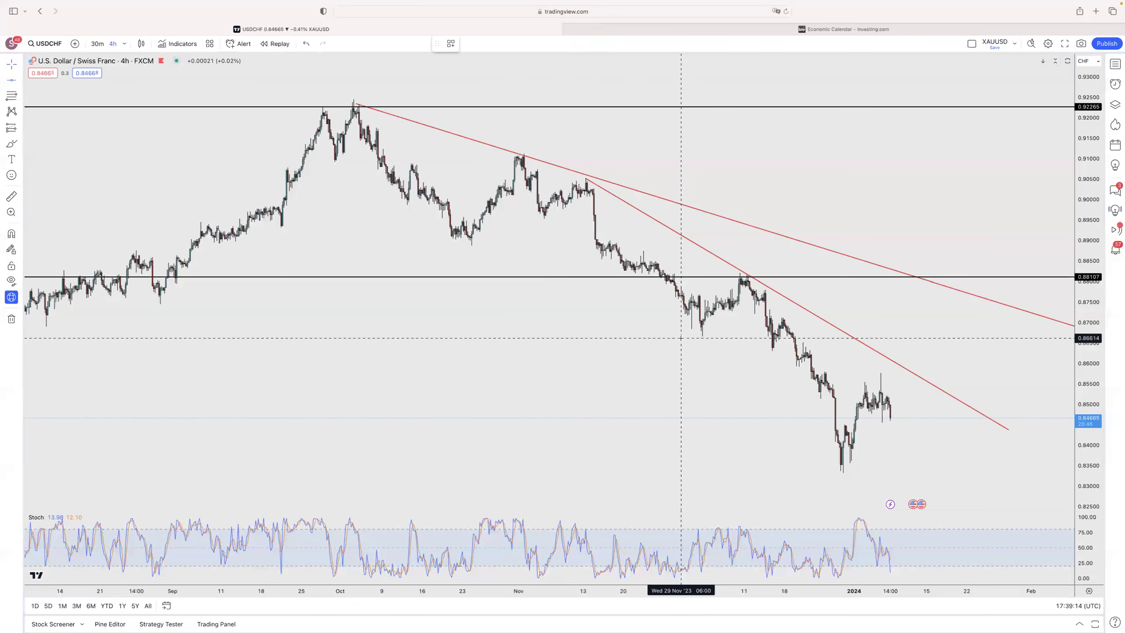
scroll(679, 348, left, 10)
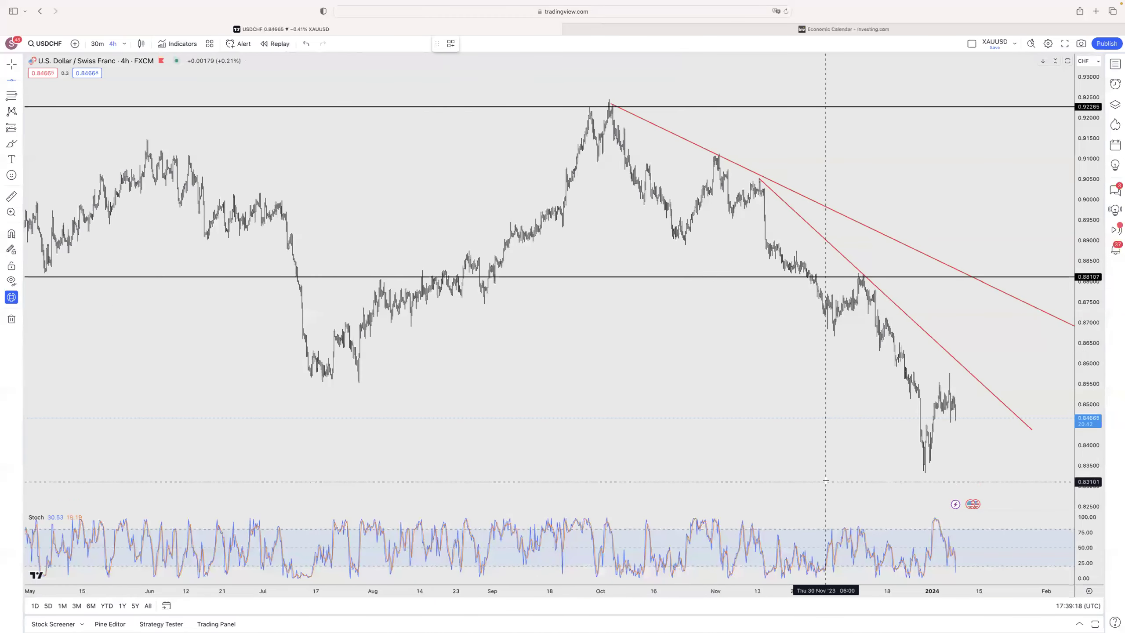
click(825, 466)
scroll(797, 398, up, 5)
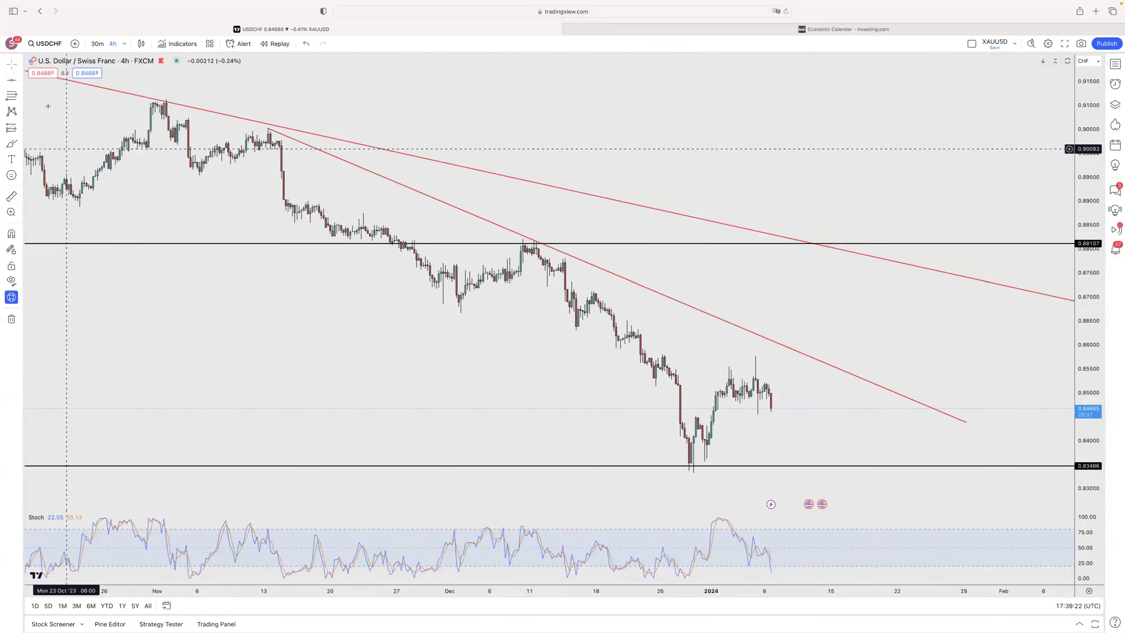
click(679, 357)
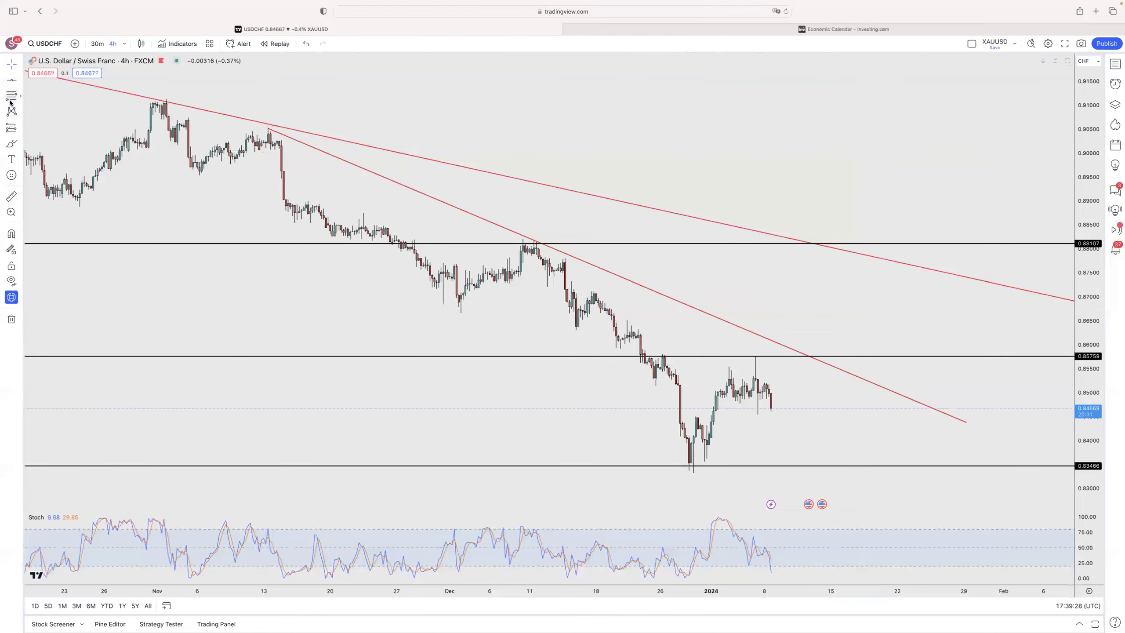
click(428, 105)
key(Escape)
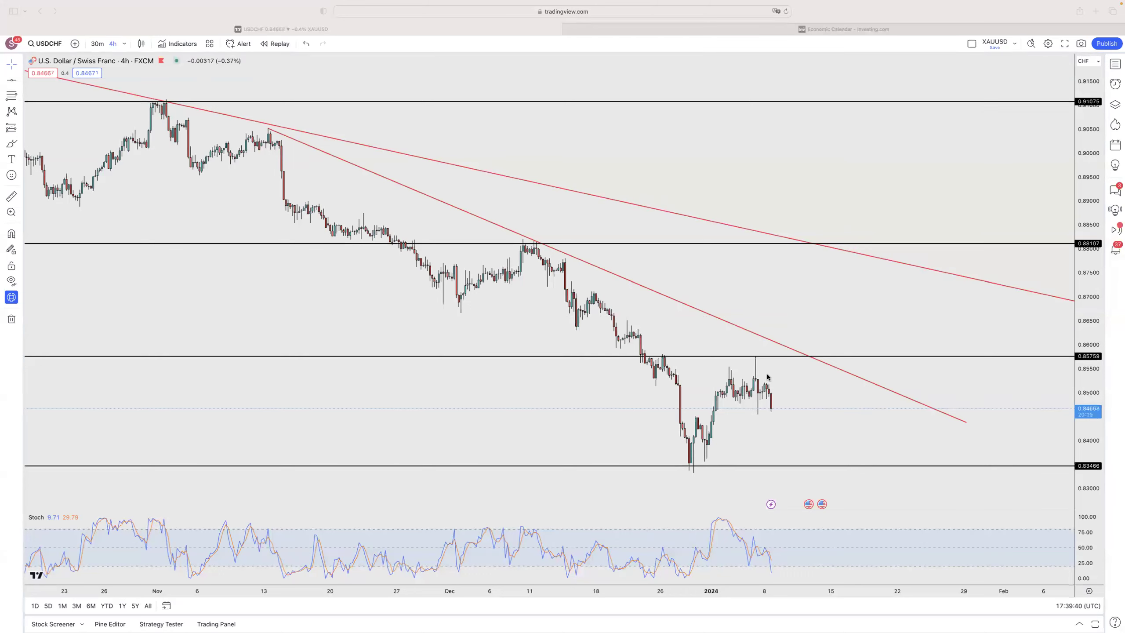
Switch the chart to the NZDUSD pair.
click(49, 44)
text(NZDUSD)
key(Return)
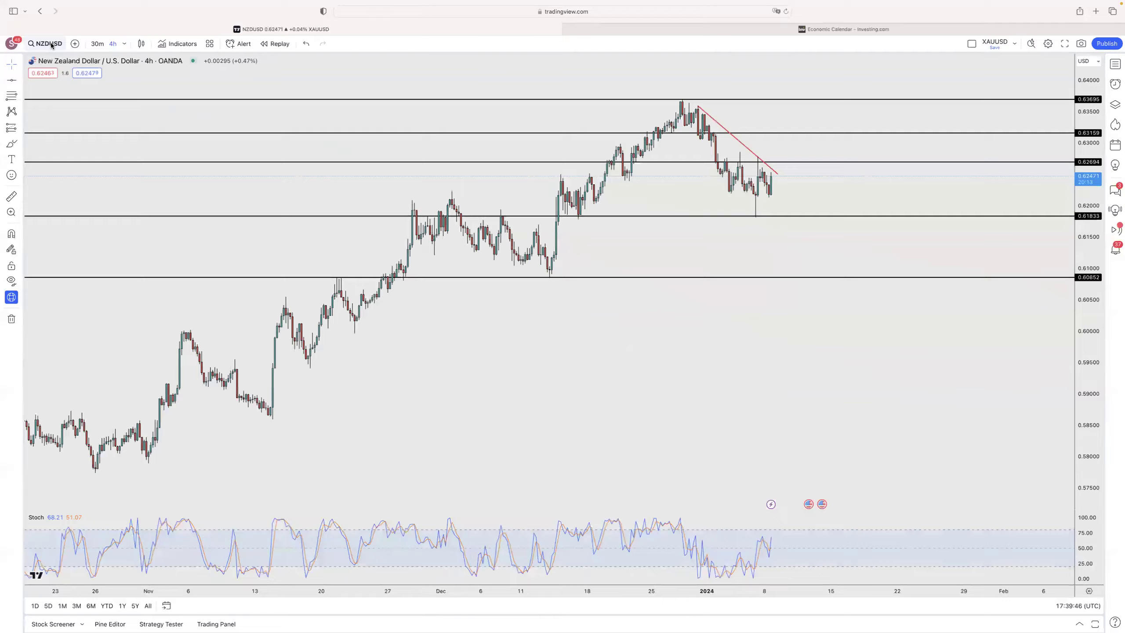
Load the FXCM USDCAD chart and switch it to the 1-day timeframe to review its rising trendline, horizontal levels and zones.
click(48, 44)
text(USDC)
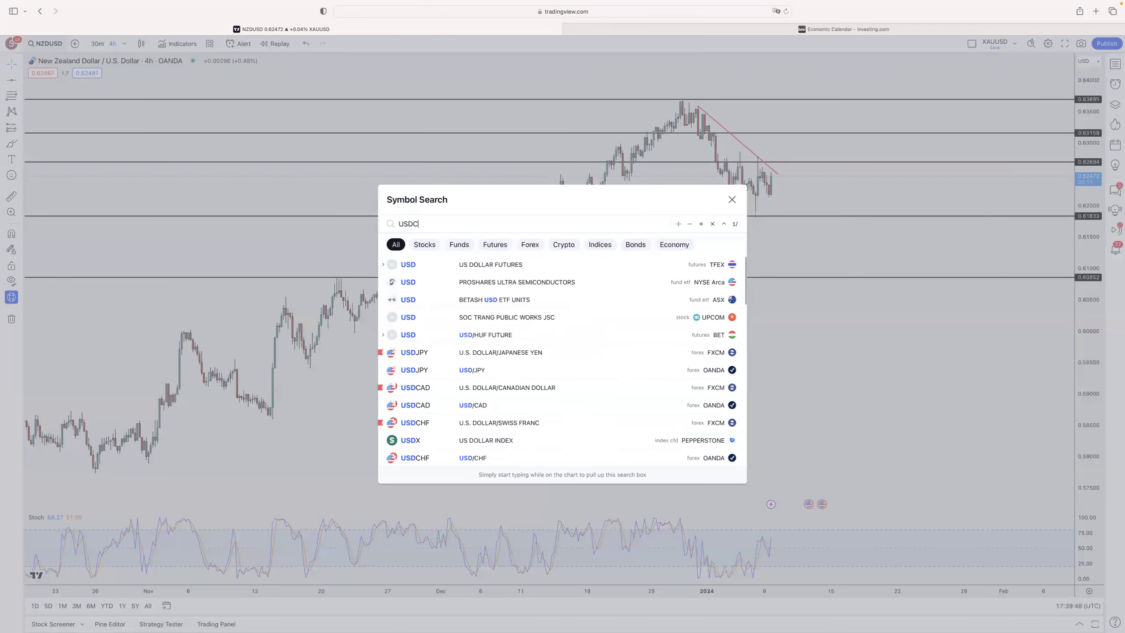
key(Escape)
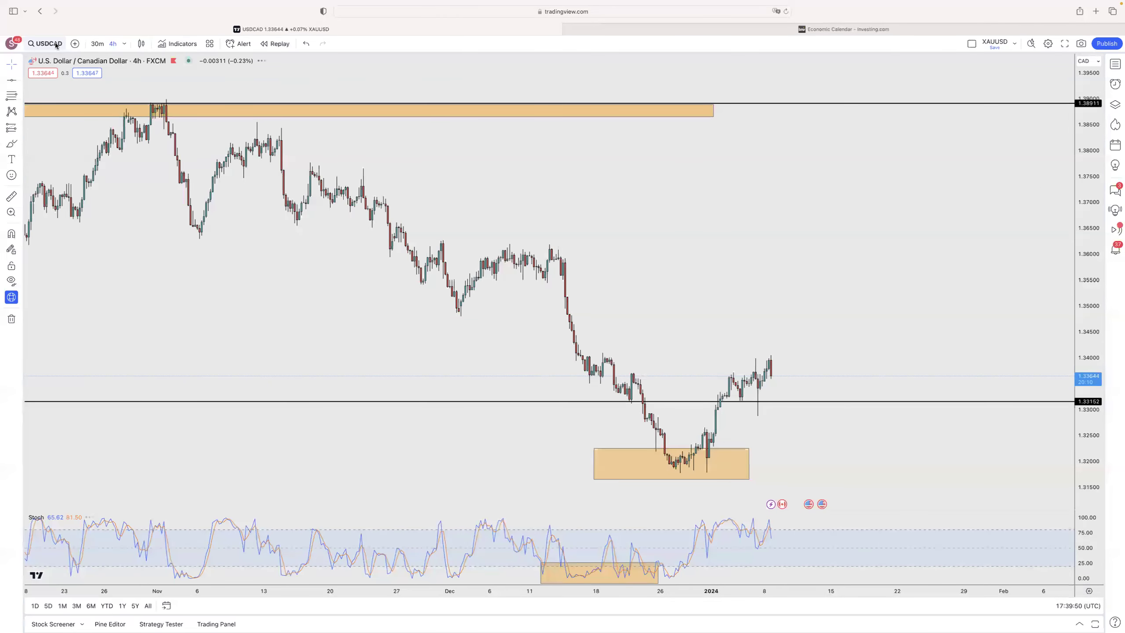
click(123, 43)
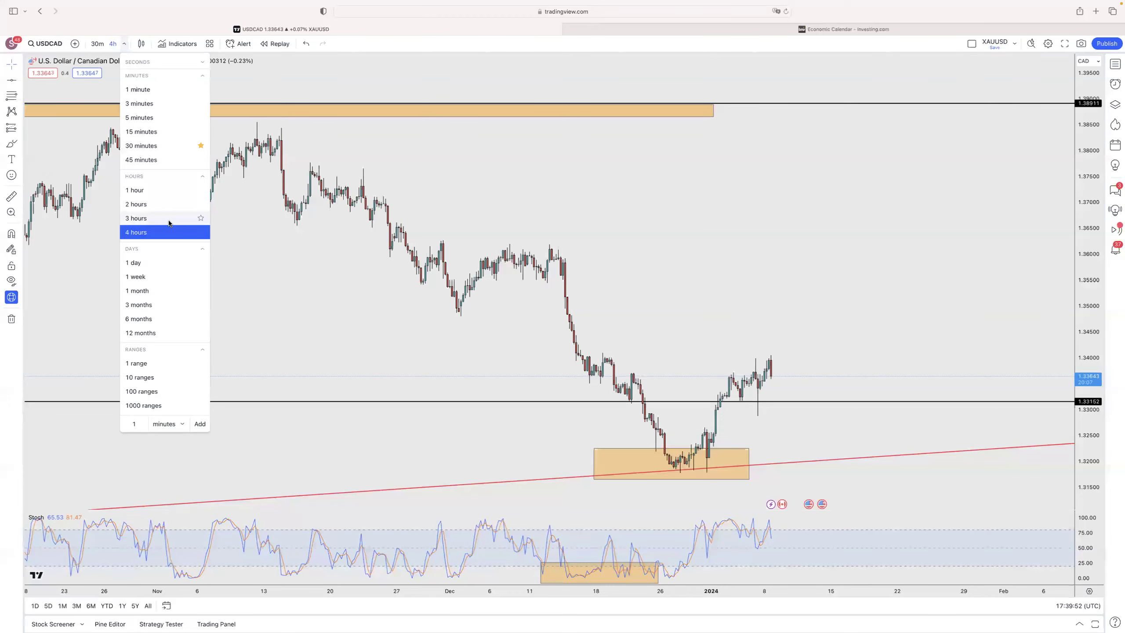
click(139, 262)
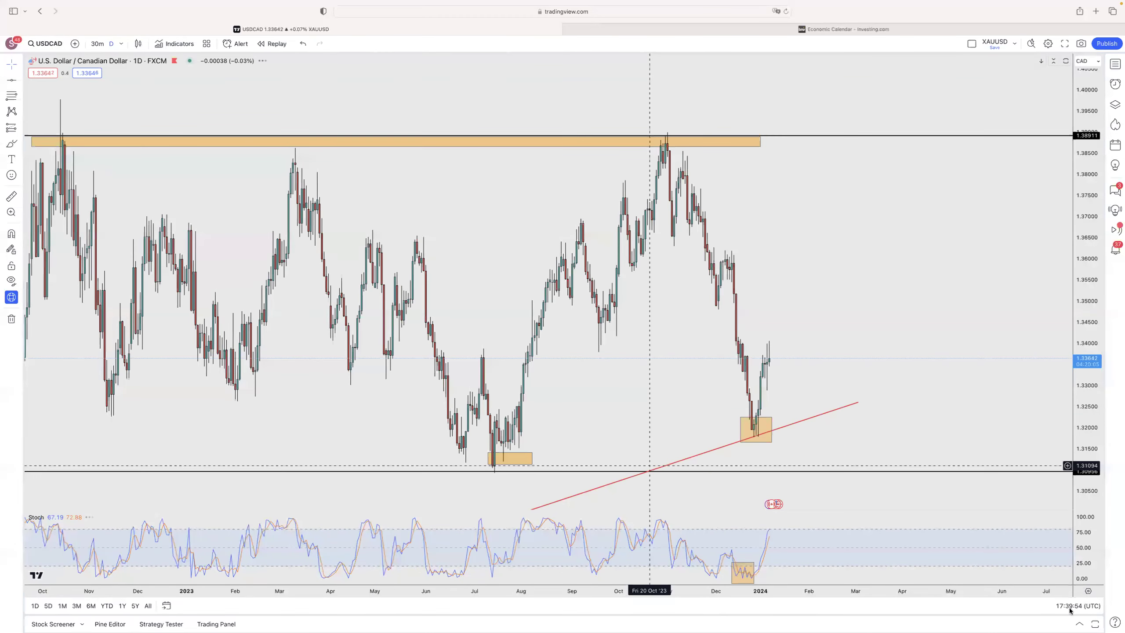
scroll(650, 459, down, 5)
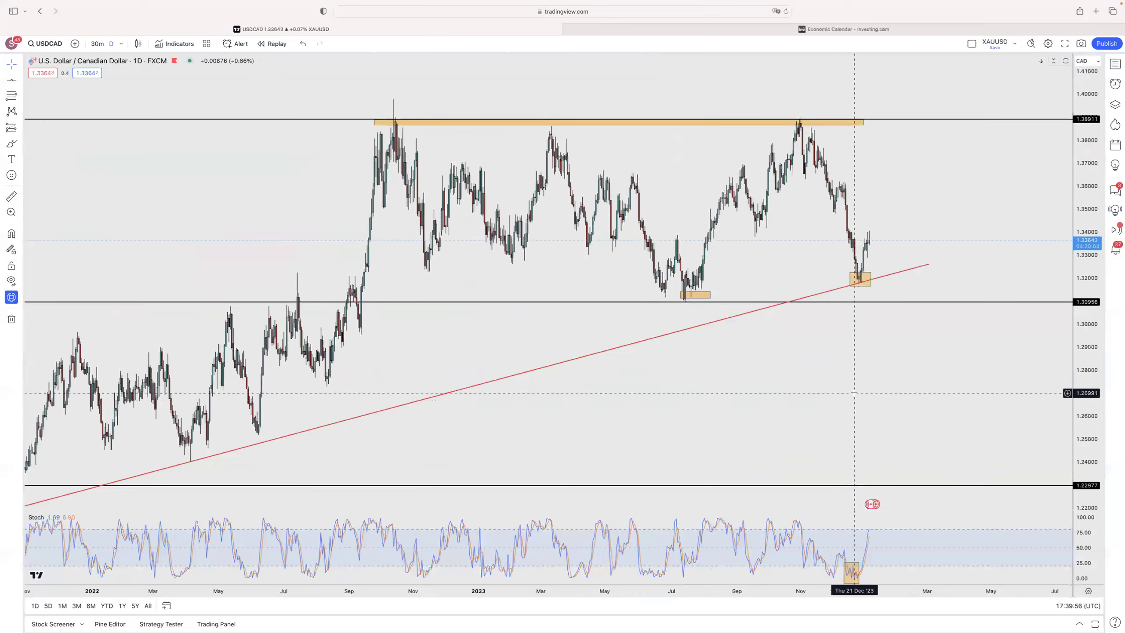
scroll(873, 374, up, 5)
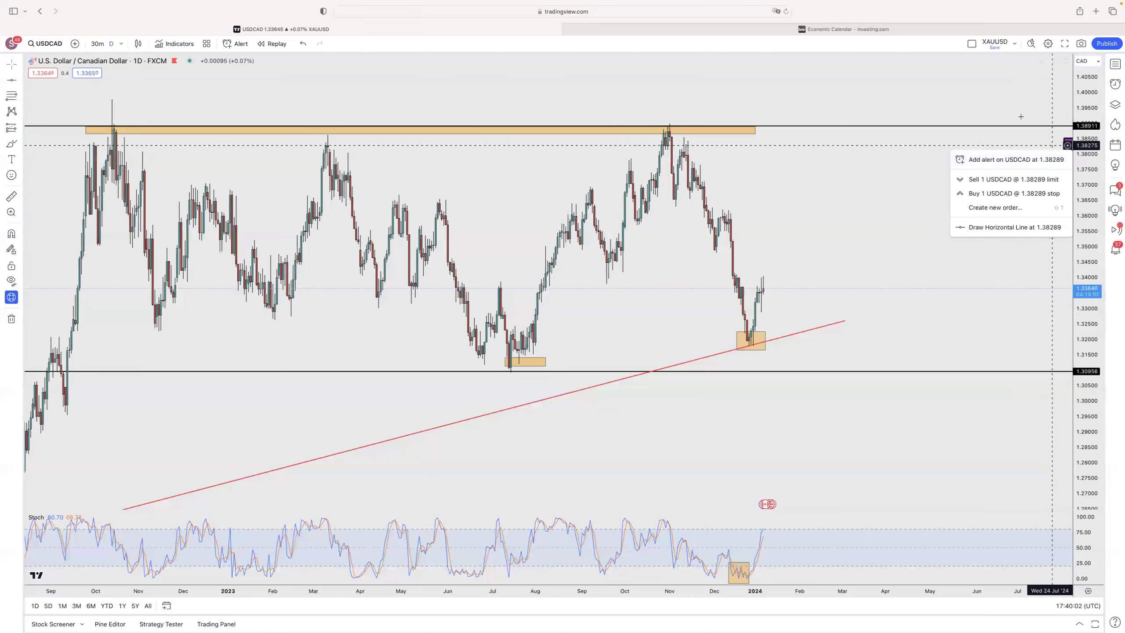
scroll(993, 205, right, 5)
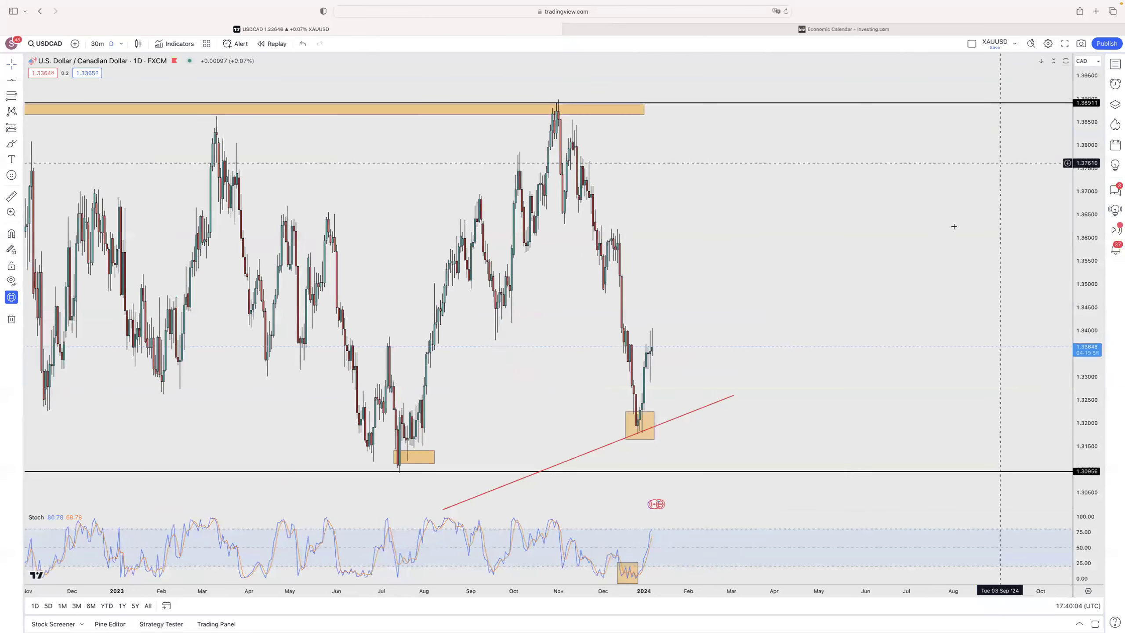
scroll(390, 368, down, 3)
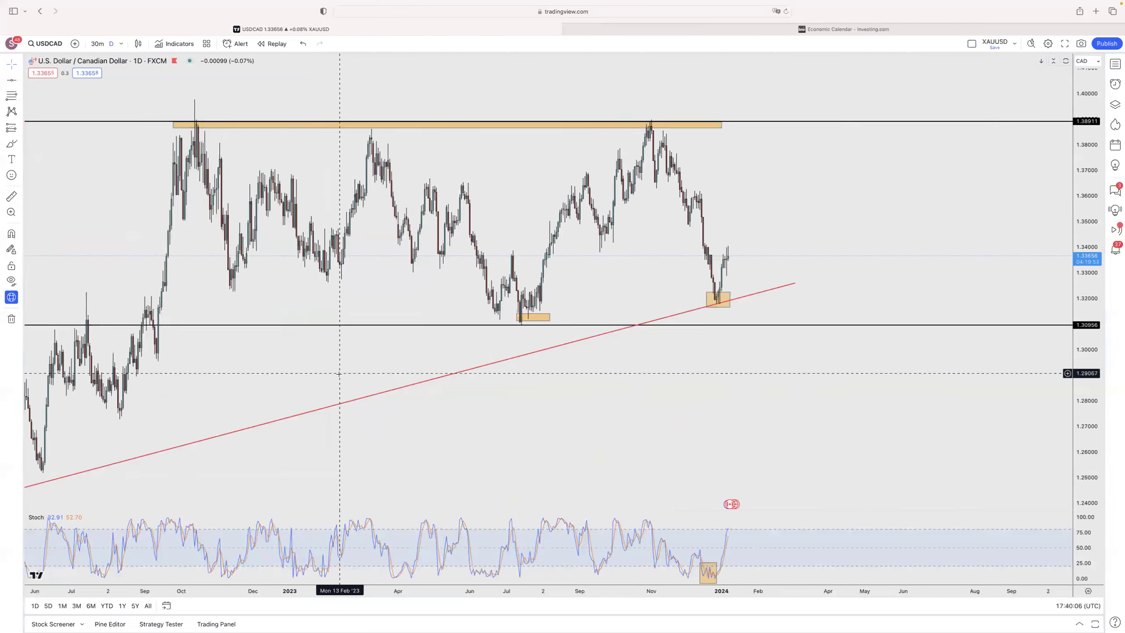